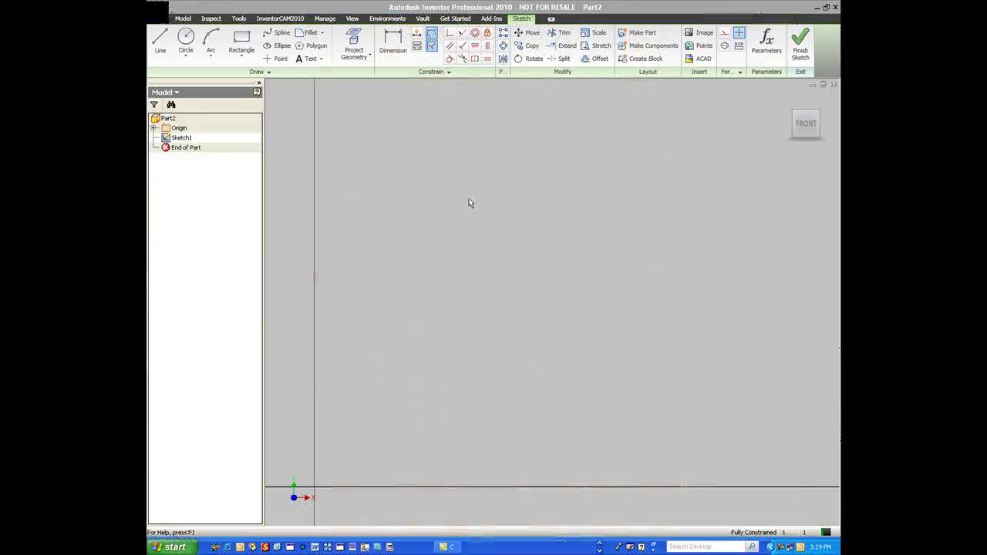
Draw a rectangle and dimension it 6 wide by 1.75 high.
left_click(241, 45)
left_click(724, 211)
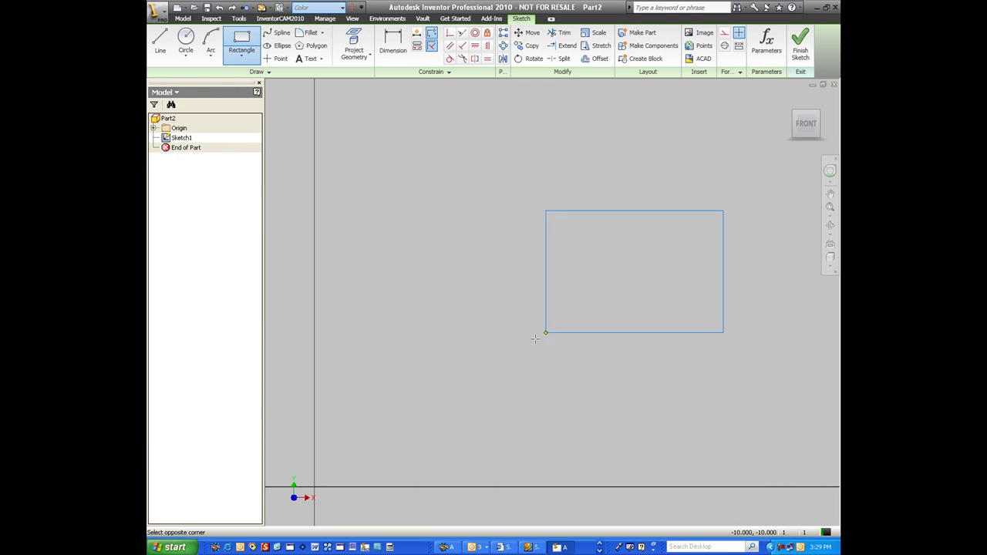
left_click(415, 398)
key("d")
left_click(525, 399)
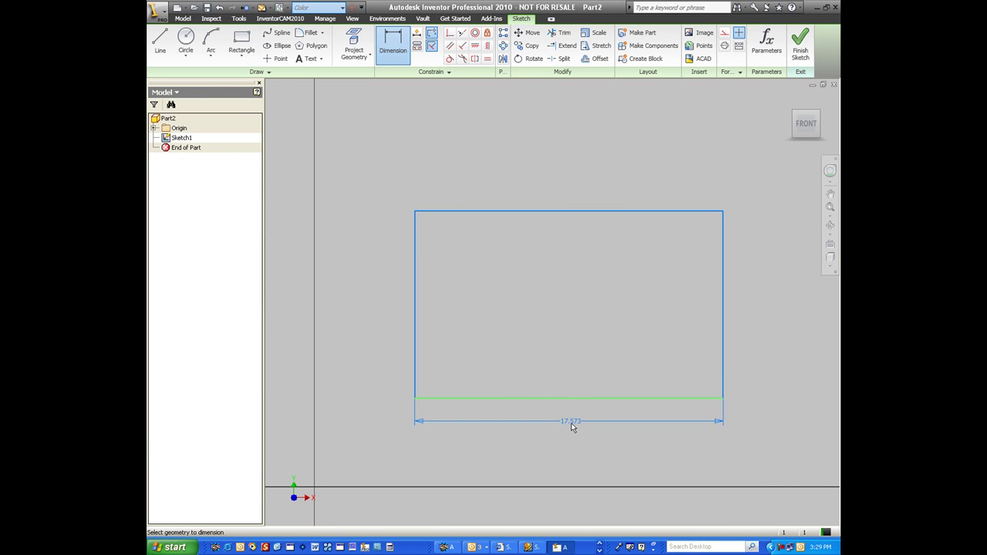
left_click(572, 427)
type("6")
key("Return")
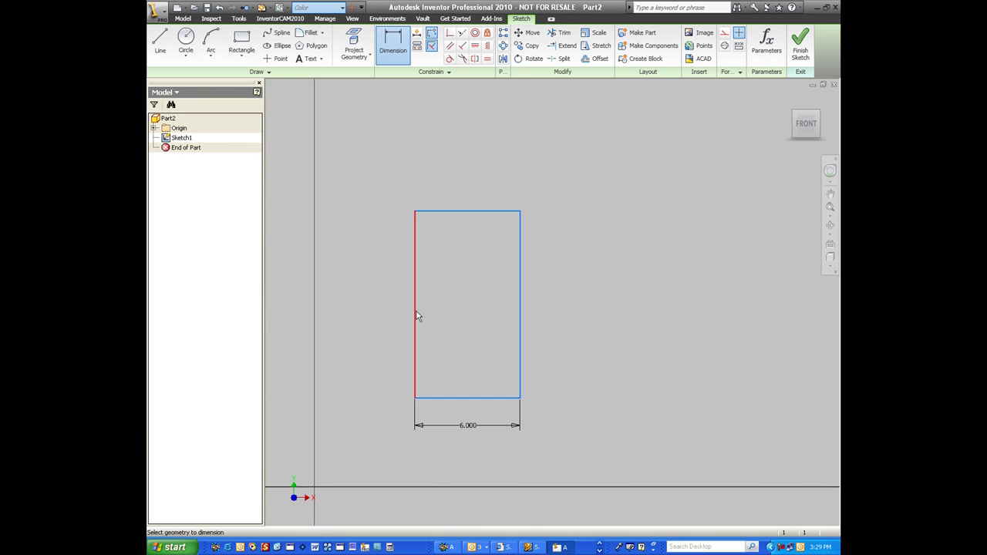
left_click(417, 316)
left_click(384, 324)
type("1")
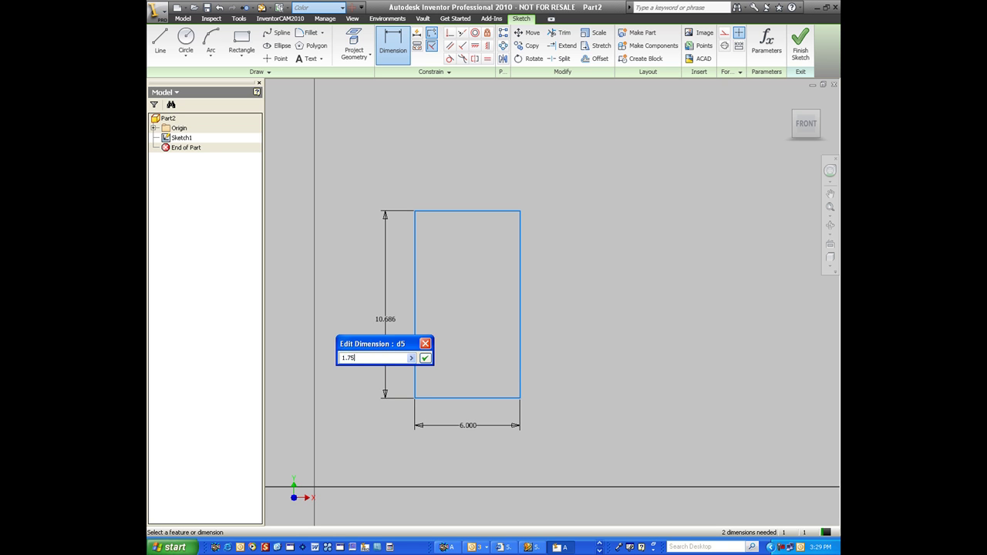
type(".75")
key("Return")
Extrude the rectangle 24 in the reversed direction to form the board.
left_click(789, 101)
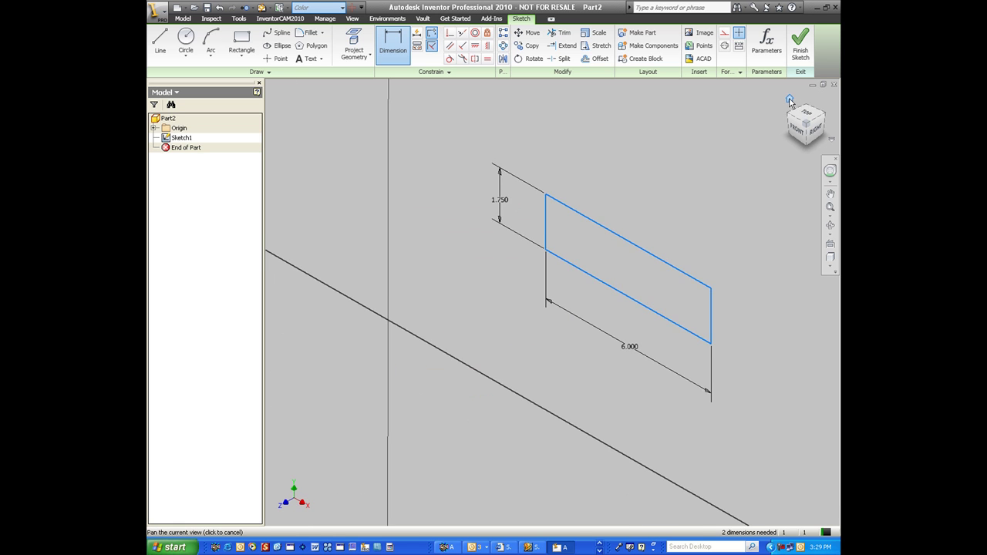
key("e")
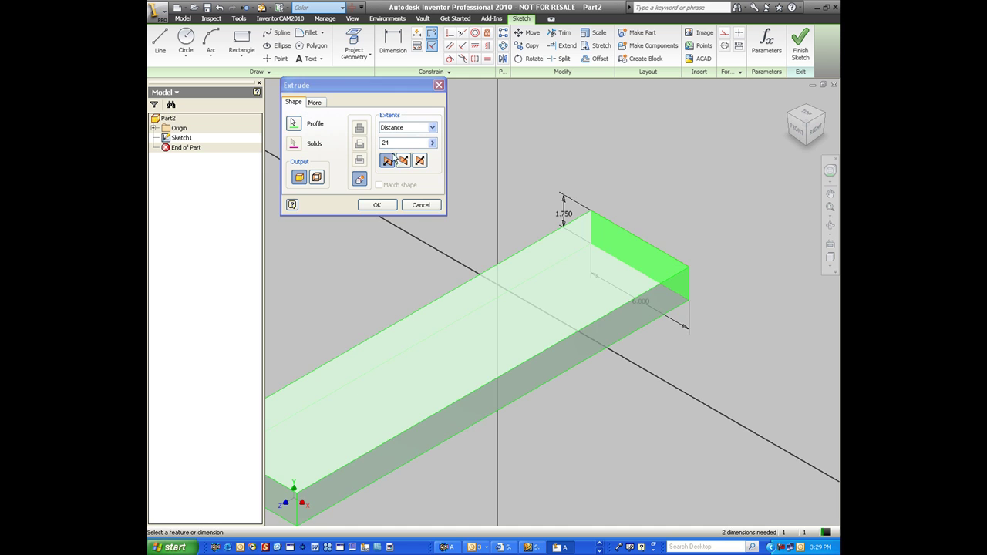
left_click(404, 160)
middle_click_drag(625, 210, 342, 352)
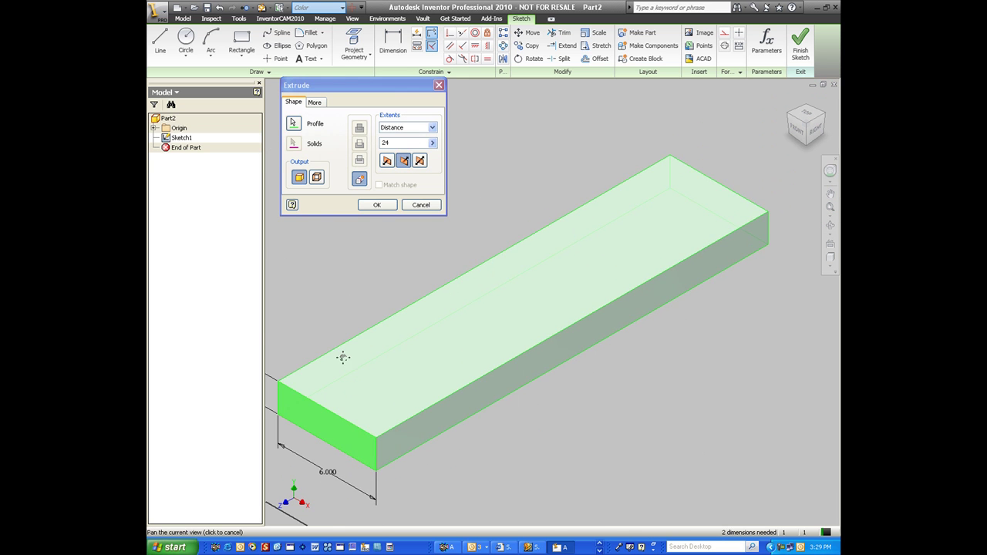
left_click(377, 205)
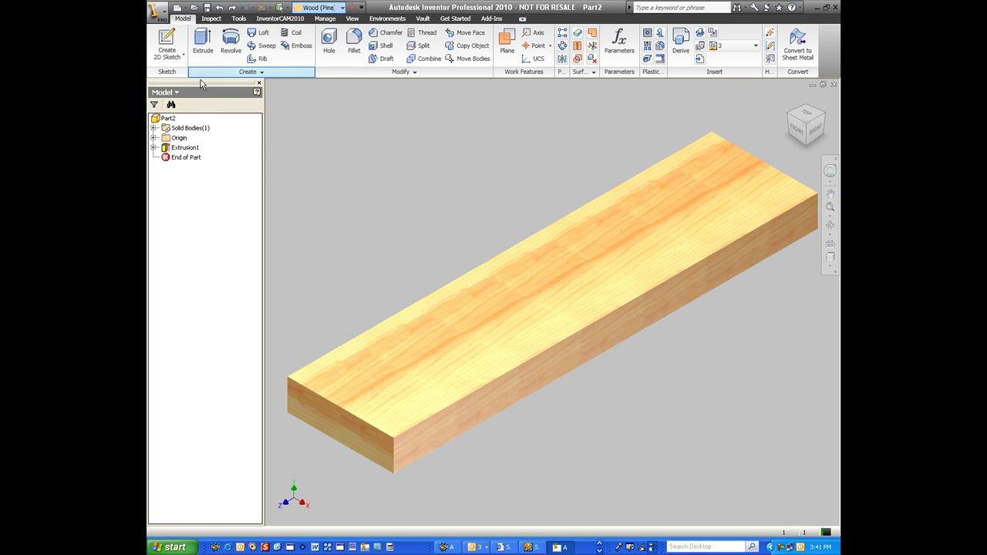
Start a sketch on the board's edge face and draw a rectangle on it.
key("s")
left_click(592, 348)
left_click(810, 131)
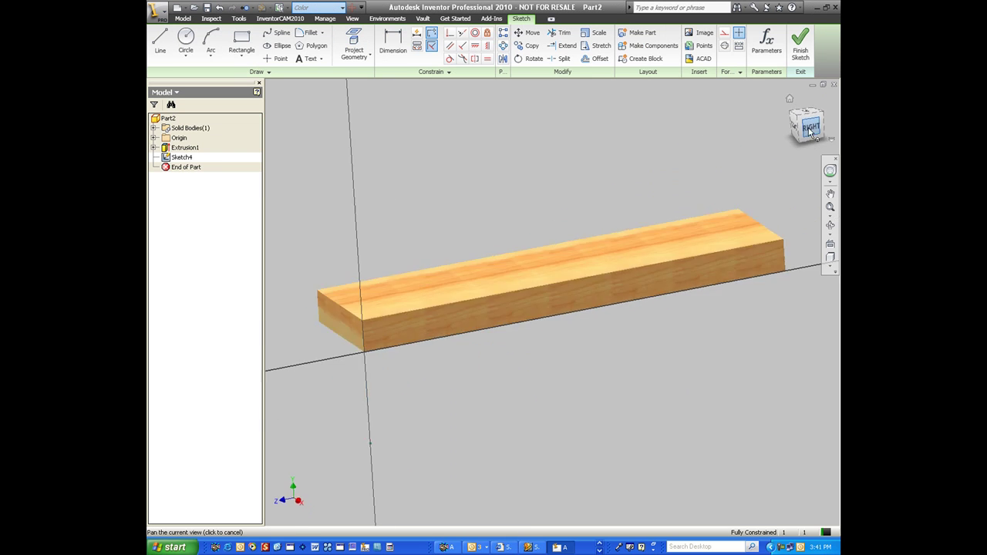
left_click(241, 43)
left_click(483, 257)
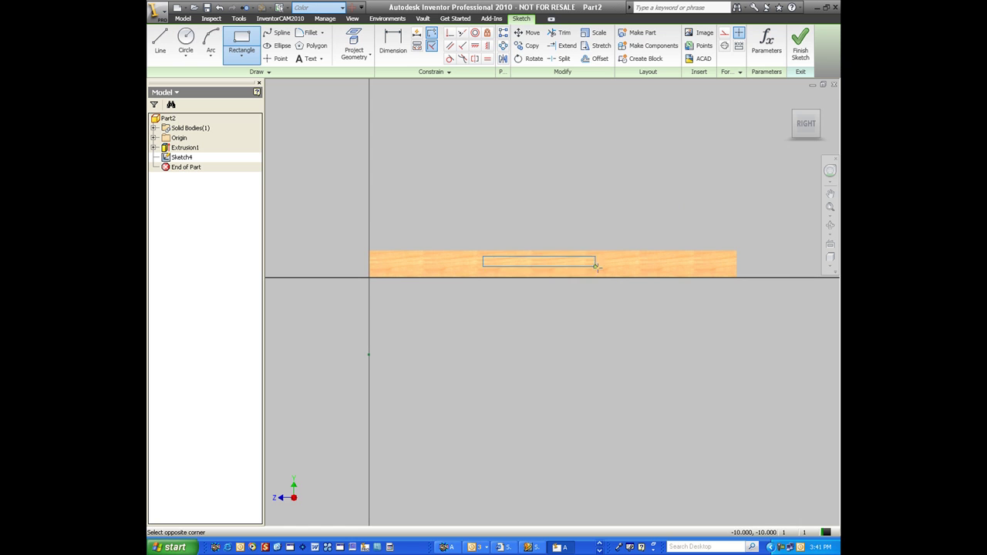
left_click(606, 272)
Dimension the rectangle 8.000 long and 1.125 high.
key("d")
left_click(592, 256)
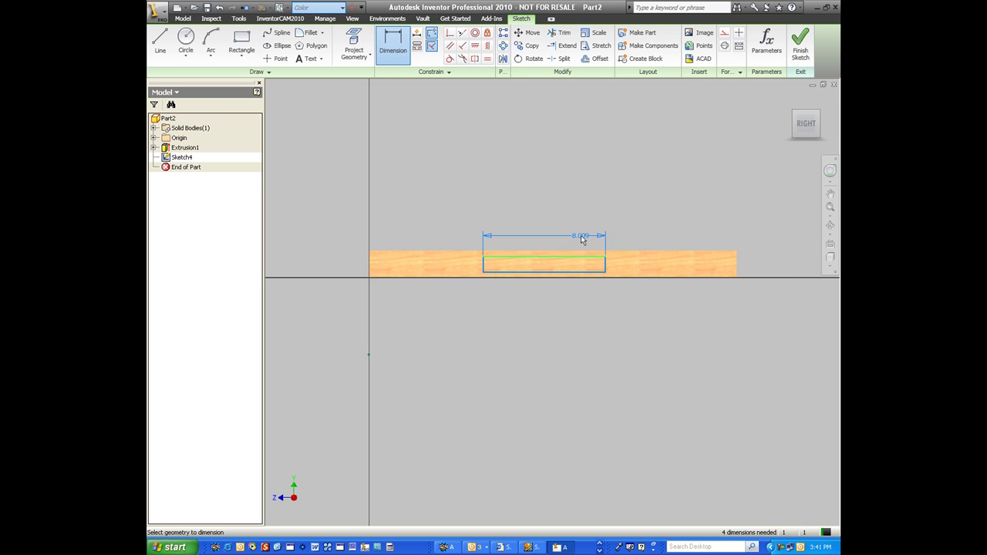
left_click(580, 238)
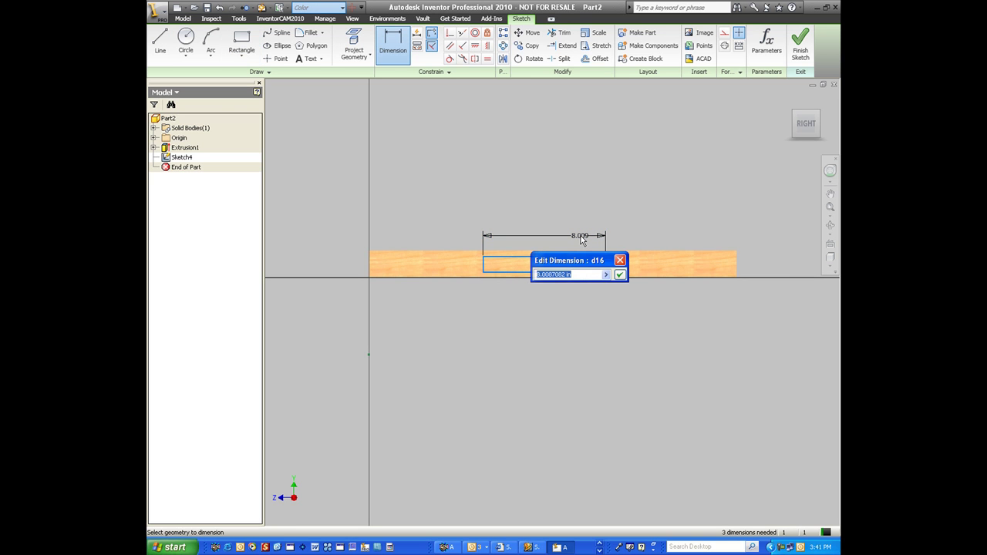
type("8")
key("Return")
left_click(605, 264)
left_click(623, 262)
type("1.125")
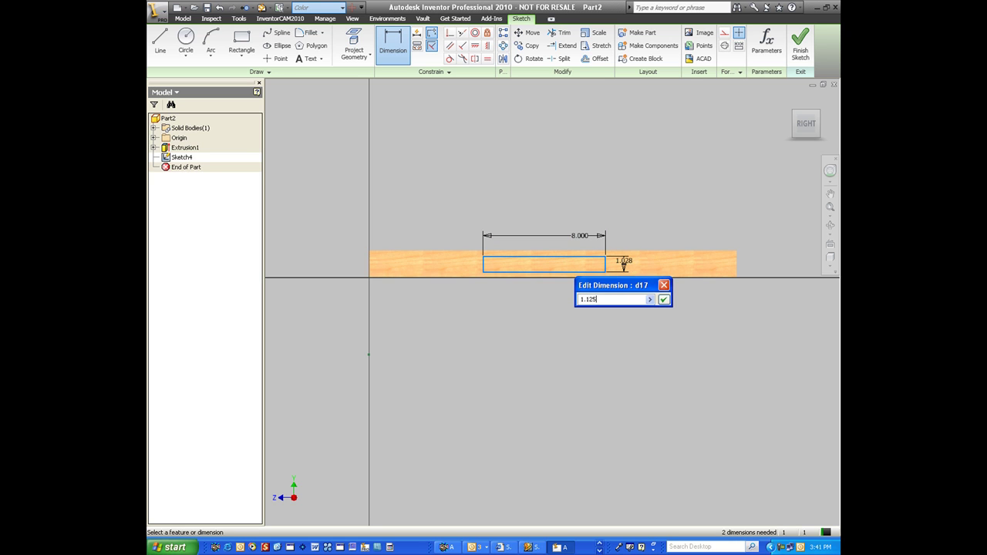
key("Return")
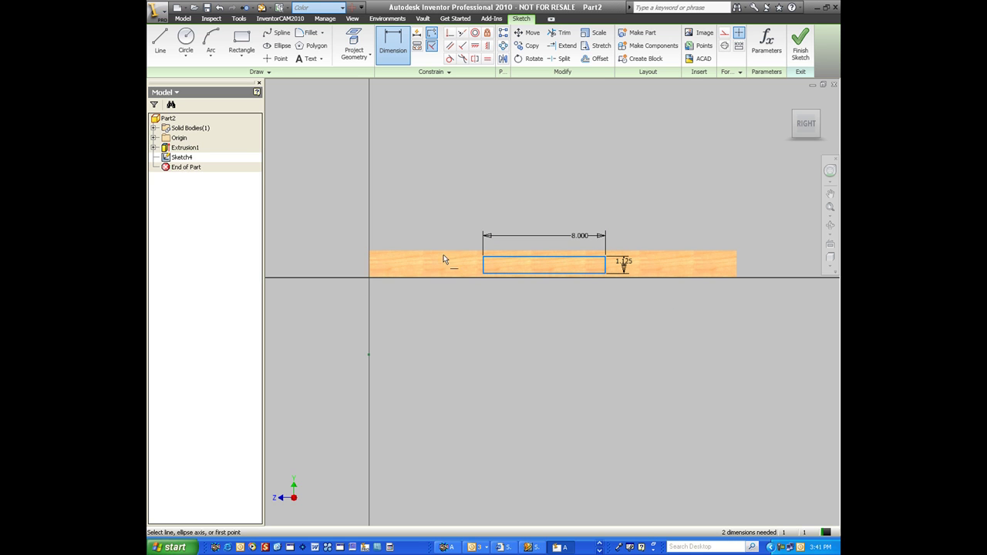
Centre the rectangle along the board's length with horizontal and vertical alignment constraints.
key("]")
left_click(369, 267)
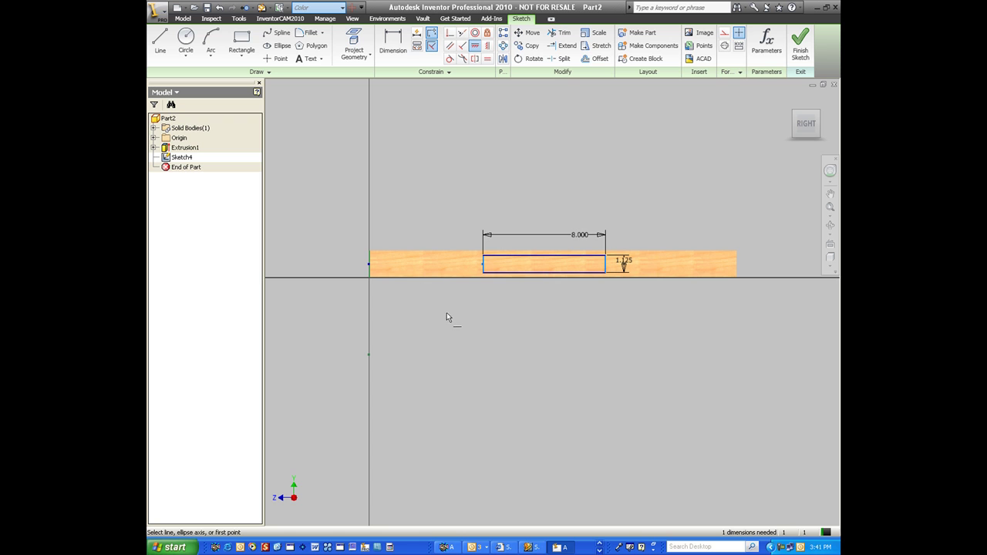
key("[")
left_click(545, 273)
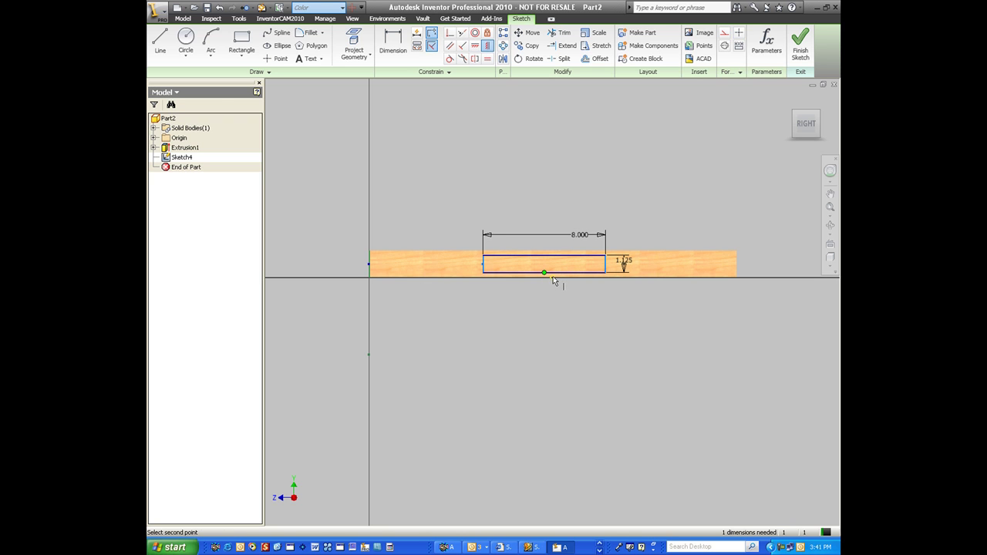
left_click(553, 276)
Add a centre point to the rectangle and align it to fully constrain the sketch.
left_click(276, 59)
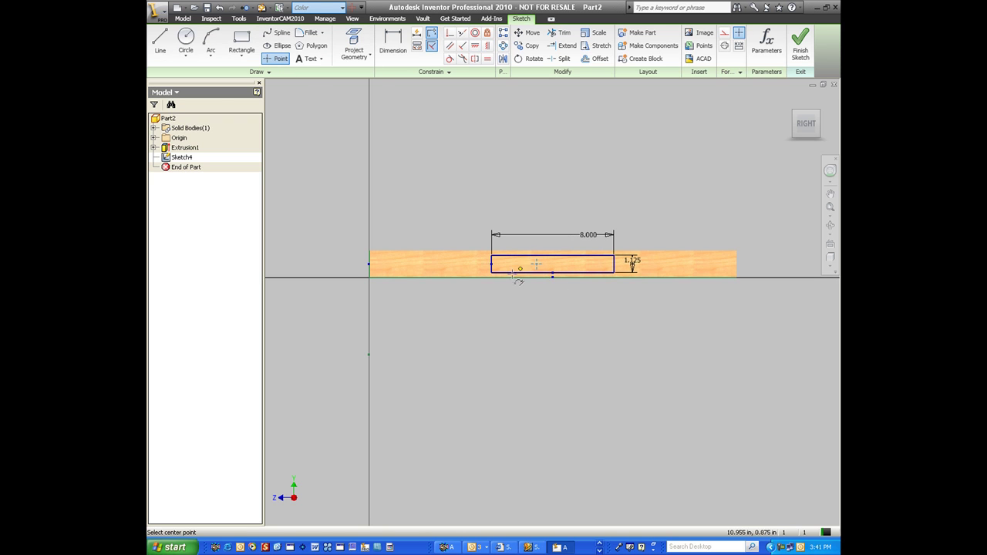
key("[")
left_click(536, 264)
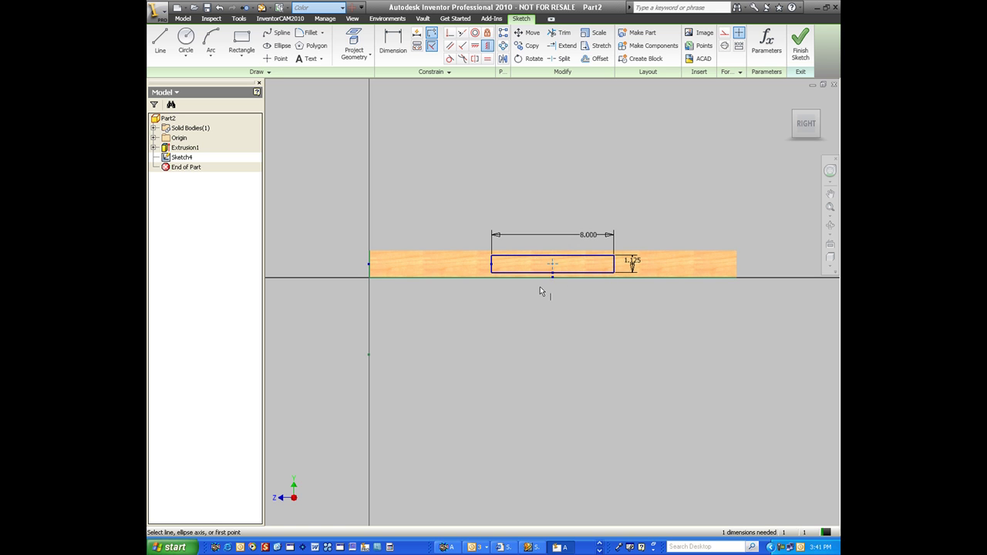
key("]")
left_click(549, 266)
left_click(493, 267)
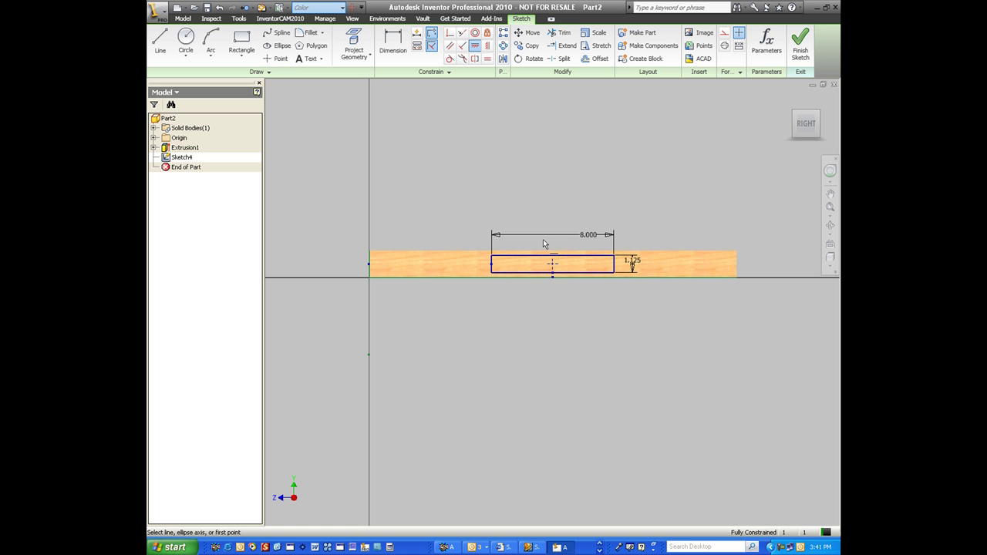
left_click(795, 106)
Extrude the rectangle as a .125-deep cut into the board.
key("e")
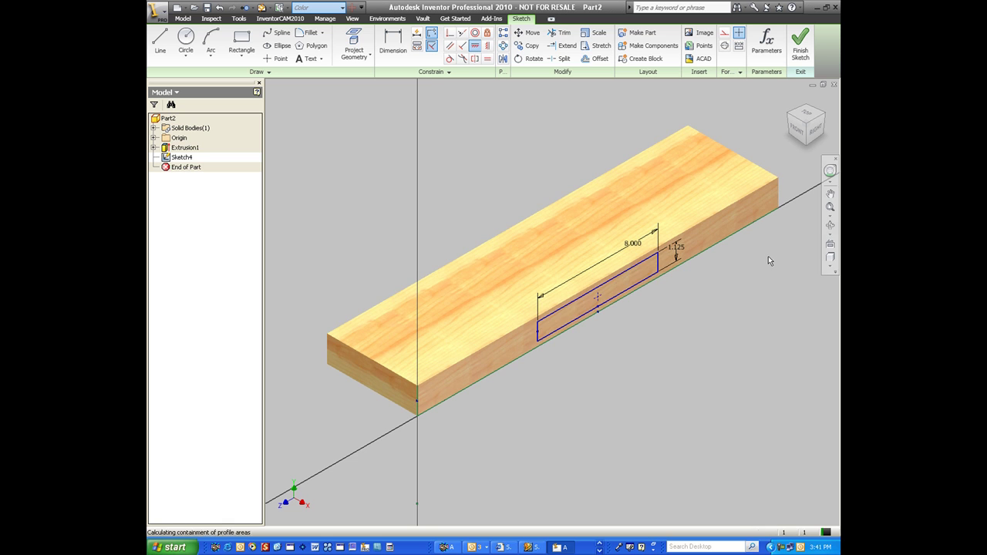
double_click(405, 145)
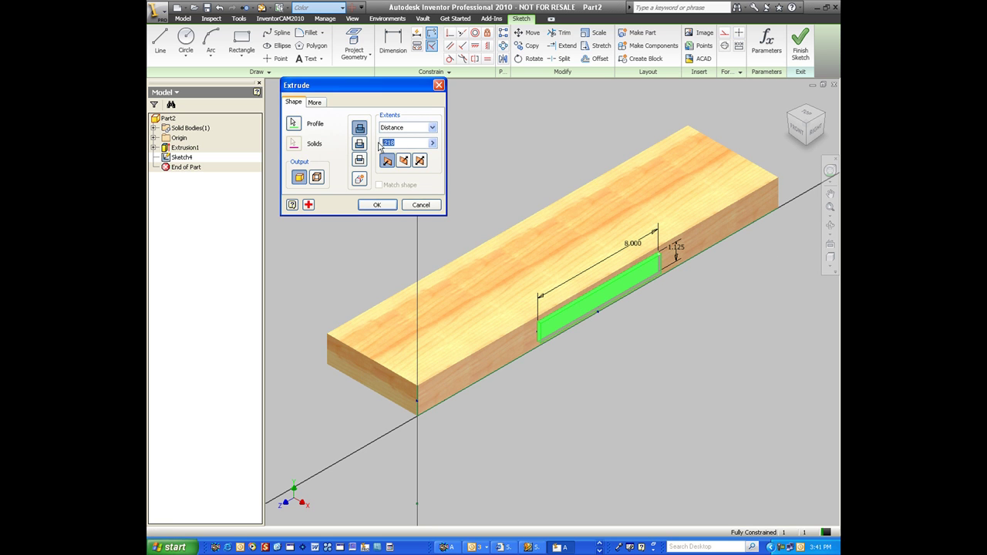
type(".125")
left_click(403, 160)
left_click(377, 205)
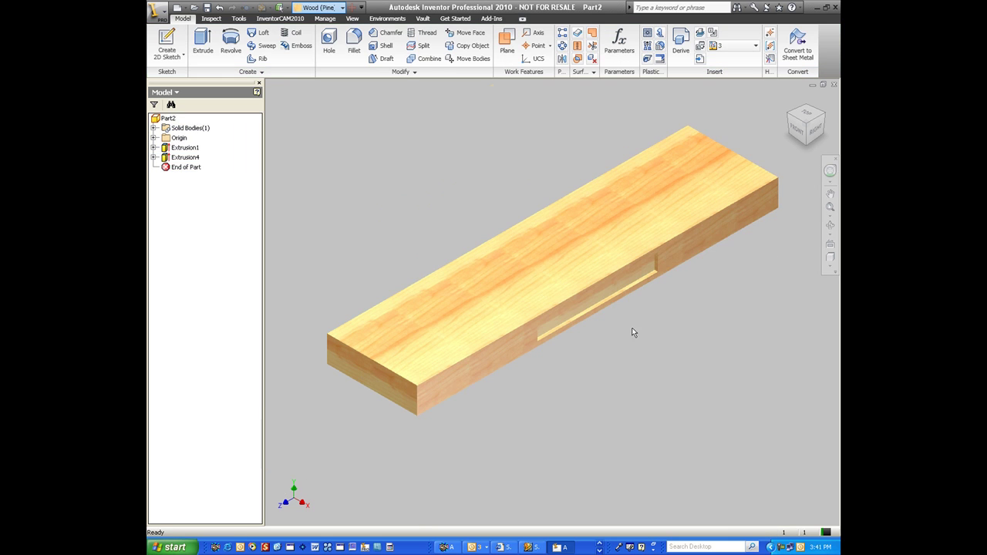
Colour the pocket's floor face Beige (Light) and fit the whole board in view.
scroll(574, 263, "up", 3)
right_click(574, 263)
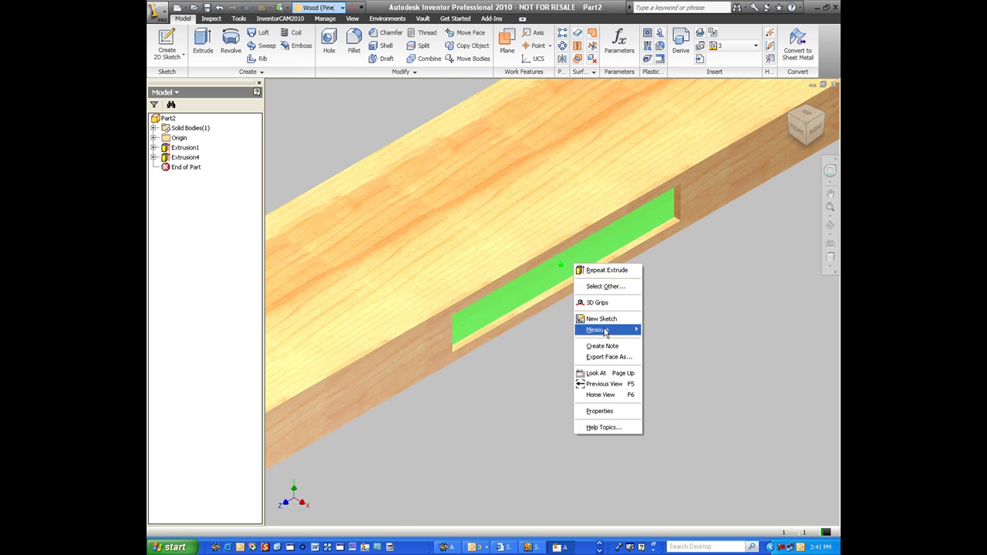
left_click(605, 411)
left_click(385, 117)
left_click(347, 184)
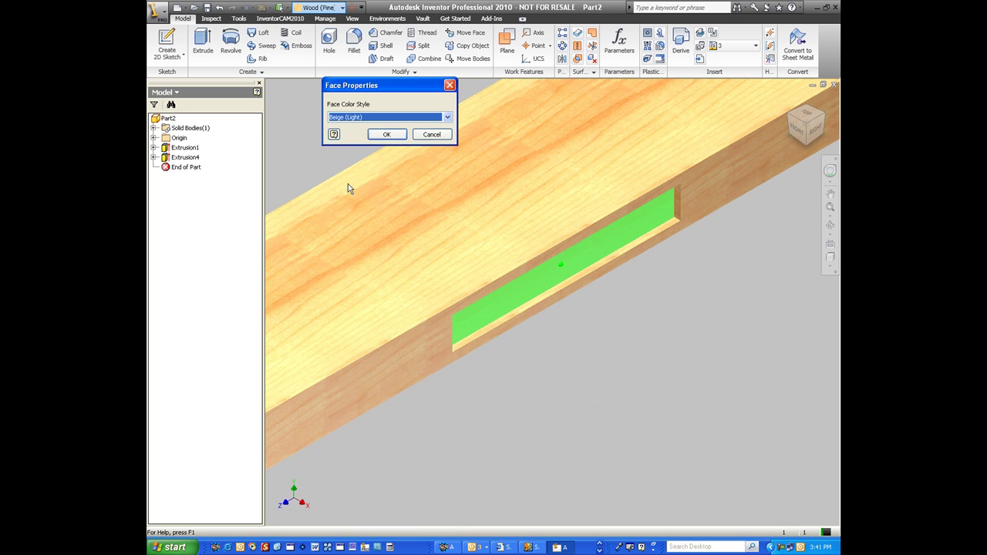
left_click(383, 133)
scroll(693, 348, "down", 3)
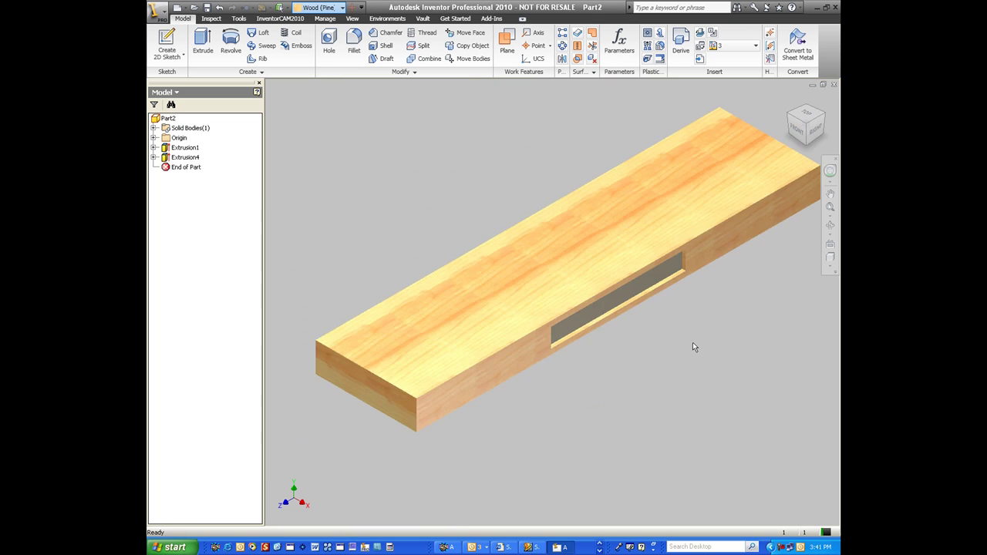
left_click(789, 108)
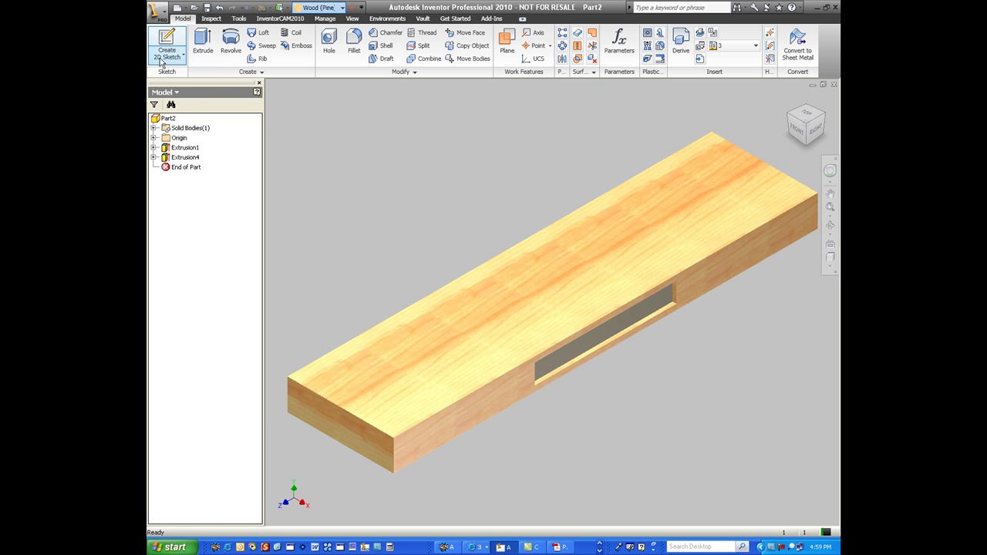
Sketch on the pocket floor a slot from two lines and tangent end arcs.
left_click(166, 43)
left_click(586, 344)
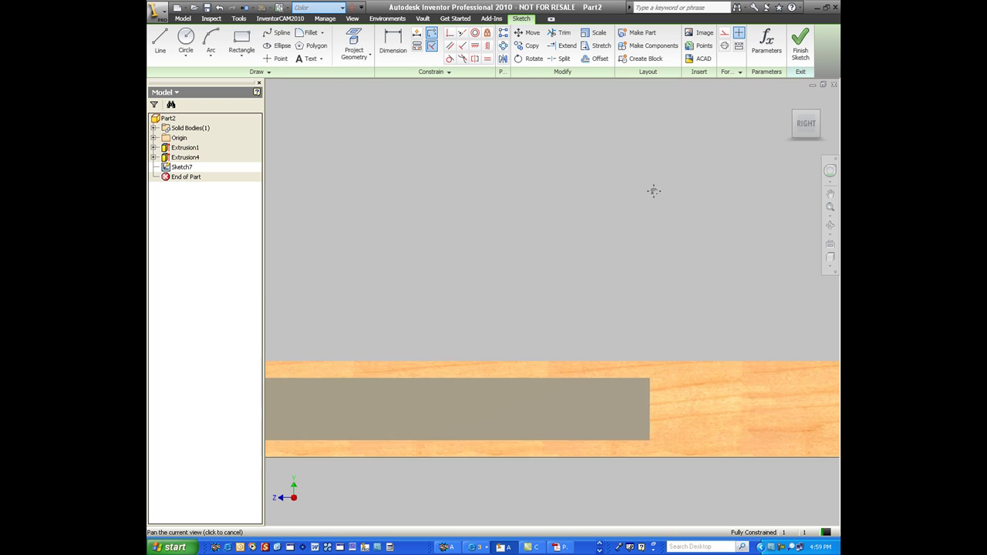
left_click(160, 43)
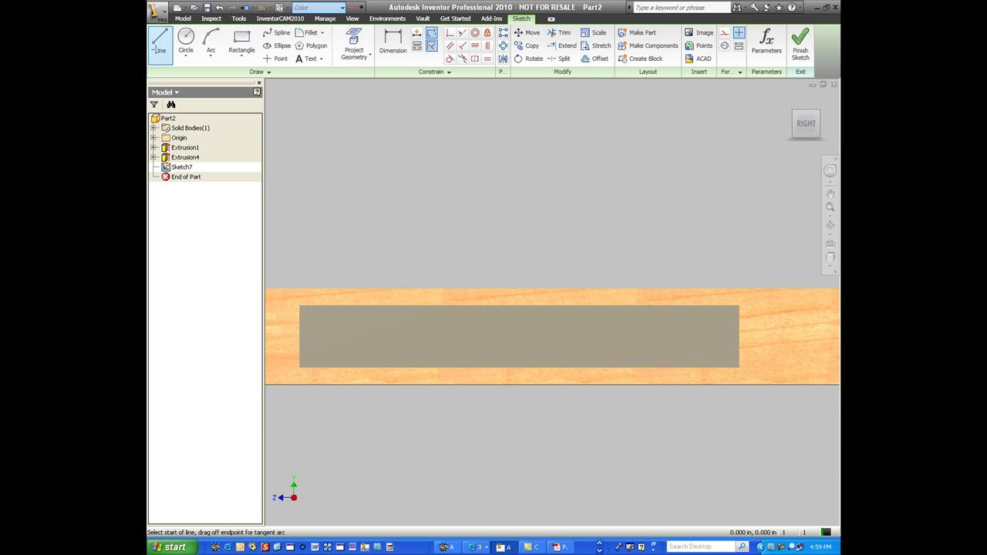
left_click(372, 355)
left_click(682, 354)
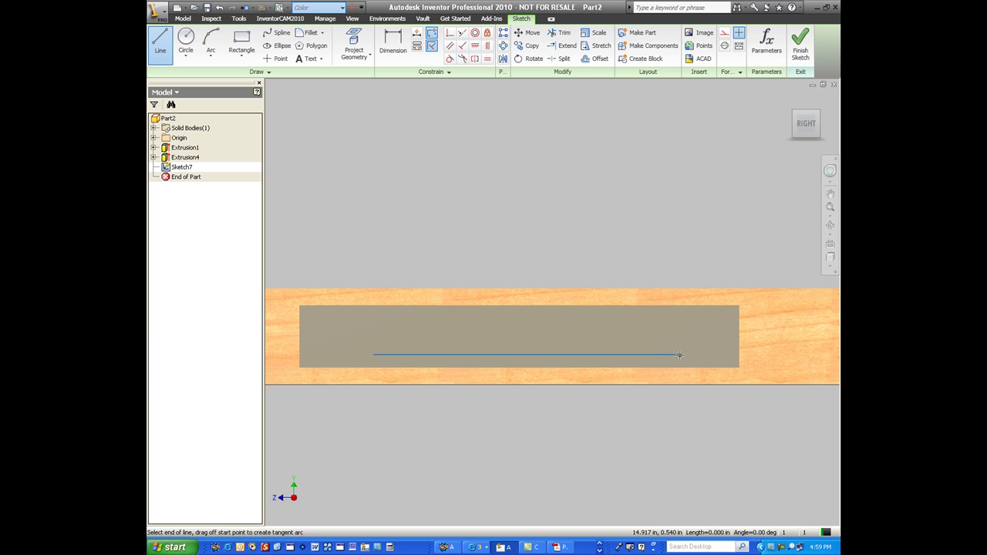
left_click_drag(682, 355, 681, 311)
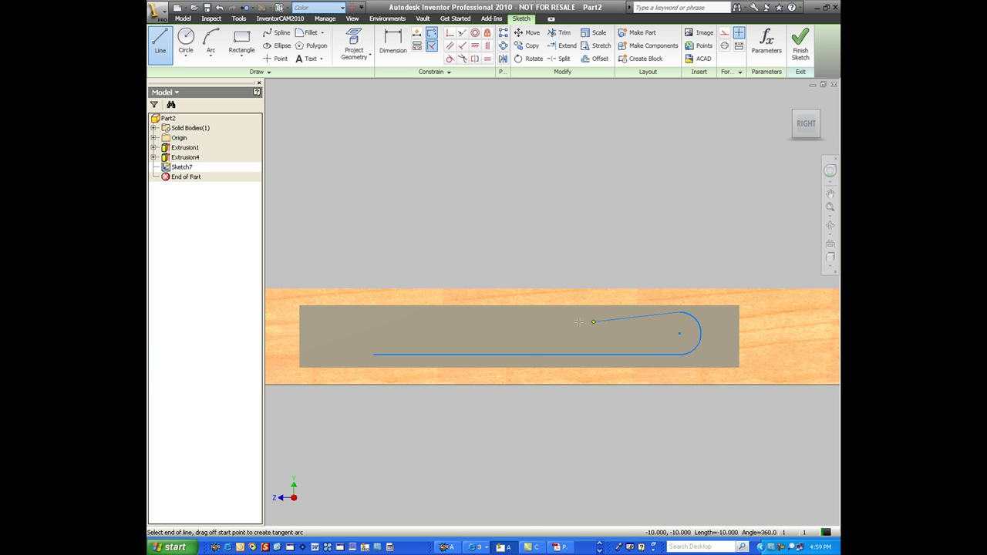
left_click(372, 311)
left_click_drag(372, 312, 374, 355)
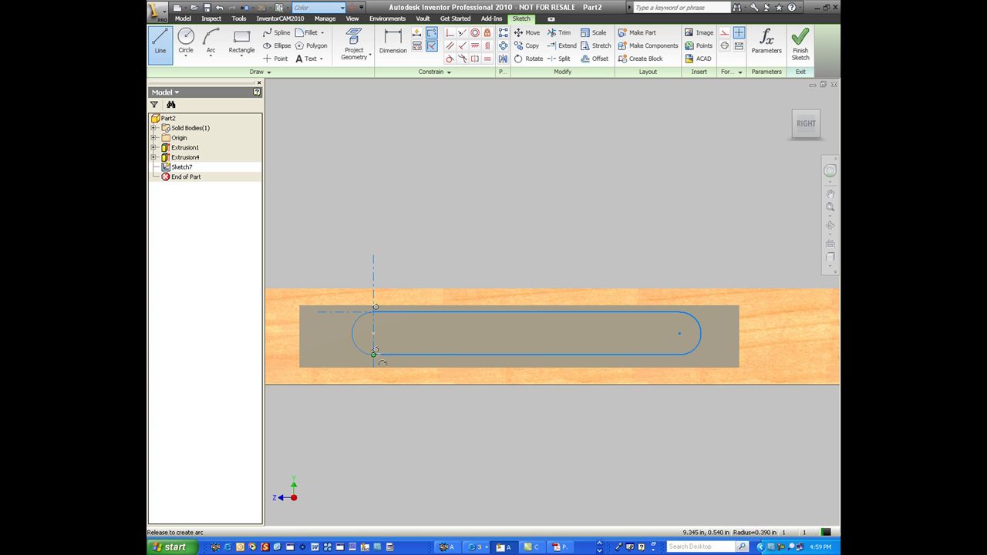
right_click(442, 324)
left_click(461, 331)
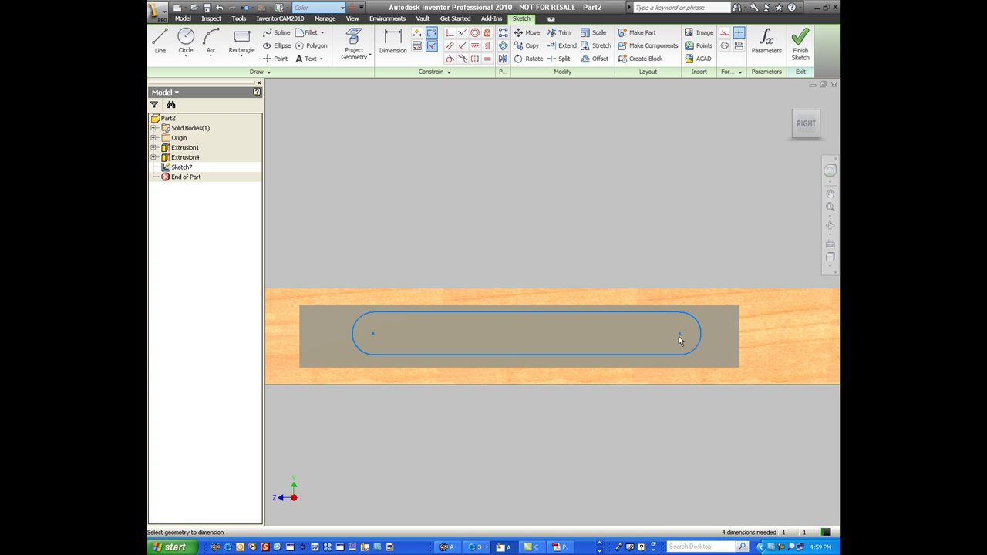
Dimension the slot 6.375 long and .937 wide.
key("d")
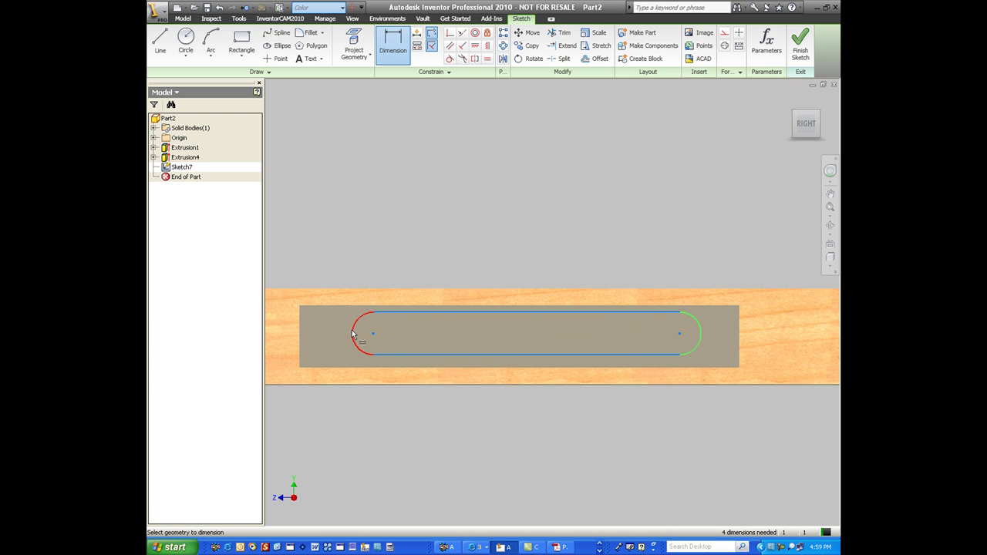
left_click(353, 334)
left_click(529, 245)
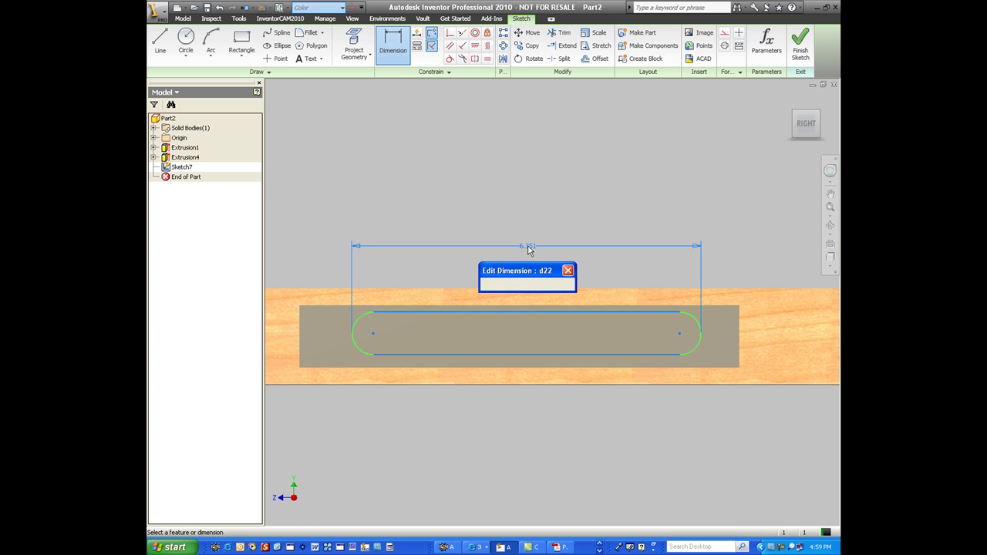
type("6.375")
key("Return")
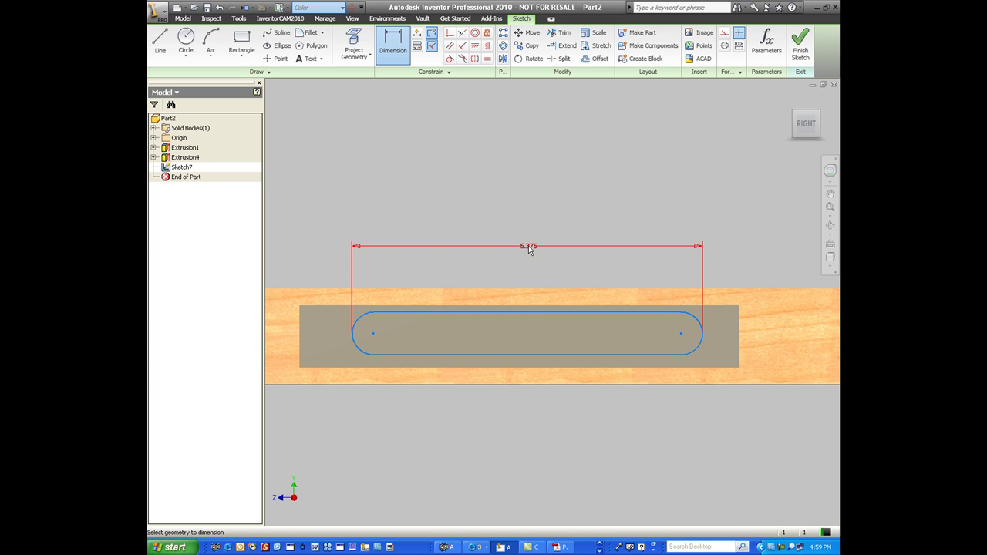
left_click(673, 354)
left_click(670, 314)
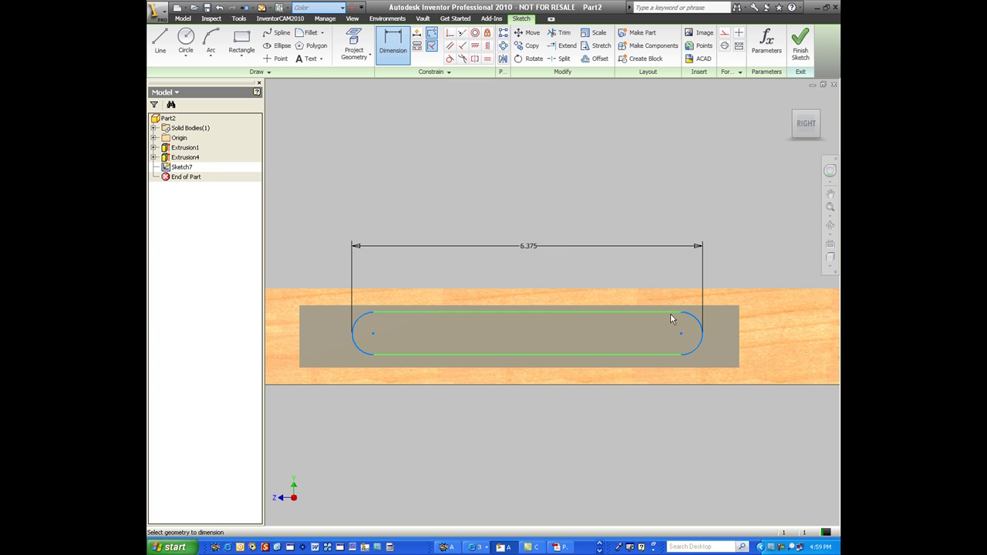
left_click(727, 332)
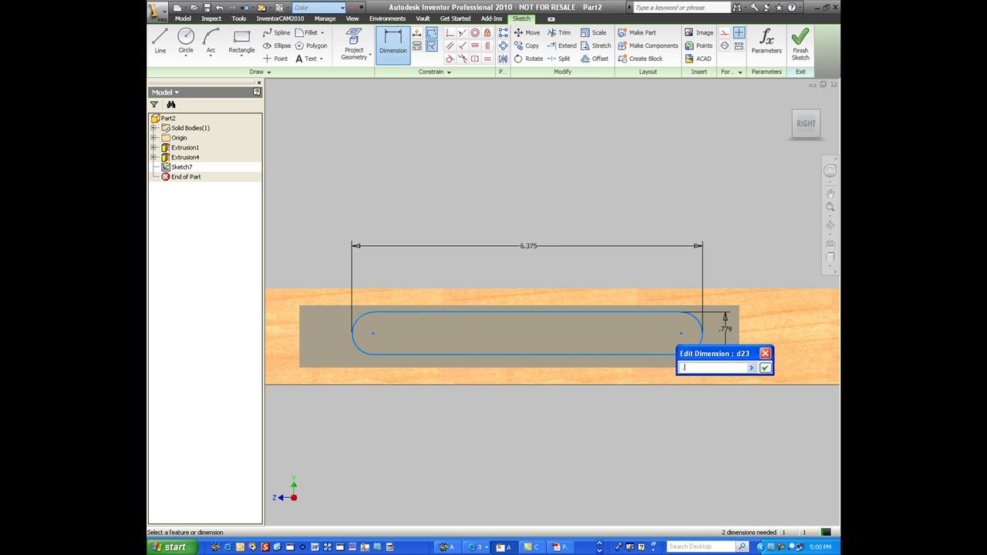
key("Return")
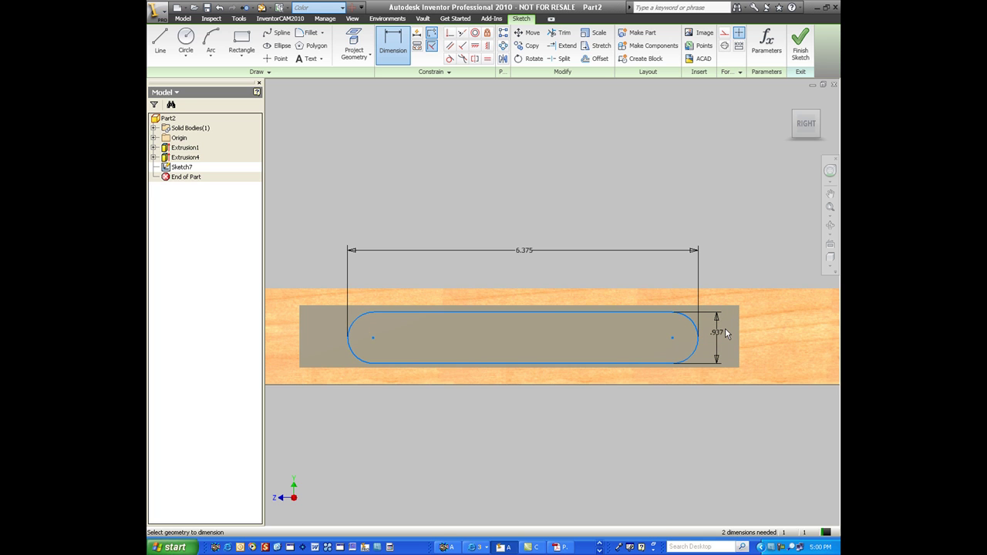
key("Escape")
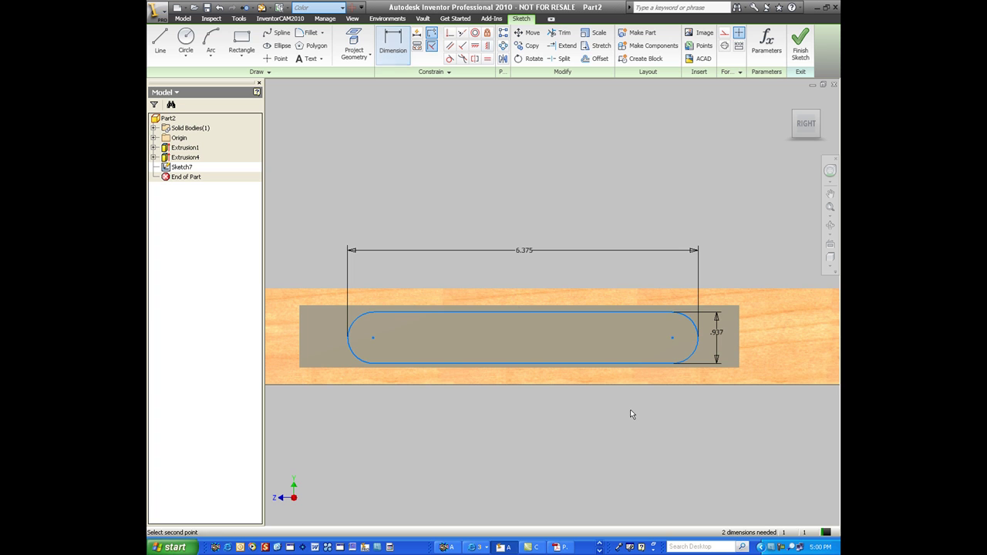
Align the slot's end-arc centre horizontally with the face's edge.
key("i")
key("h")
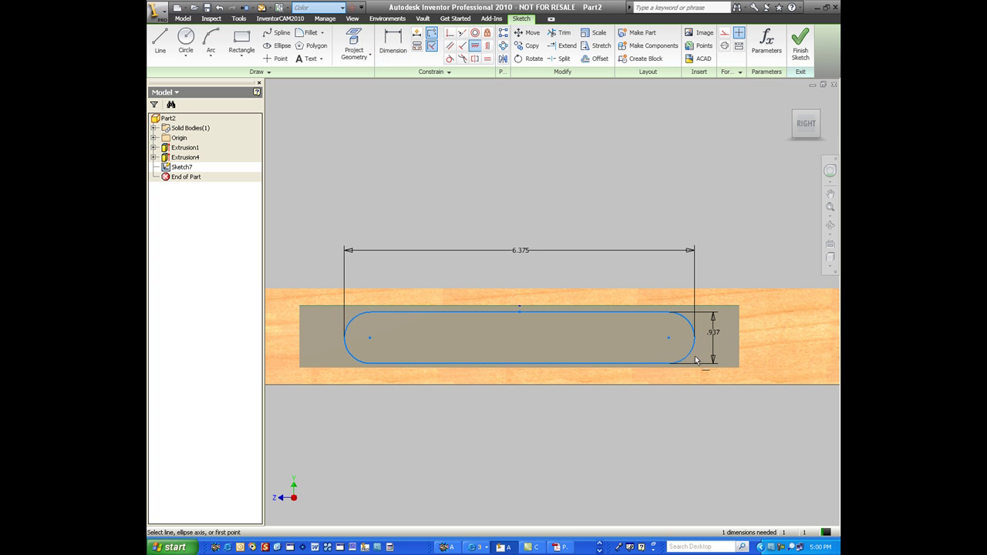
left_click(668, 337)
left_click(738, 340)
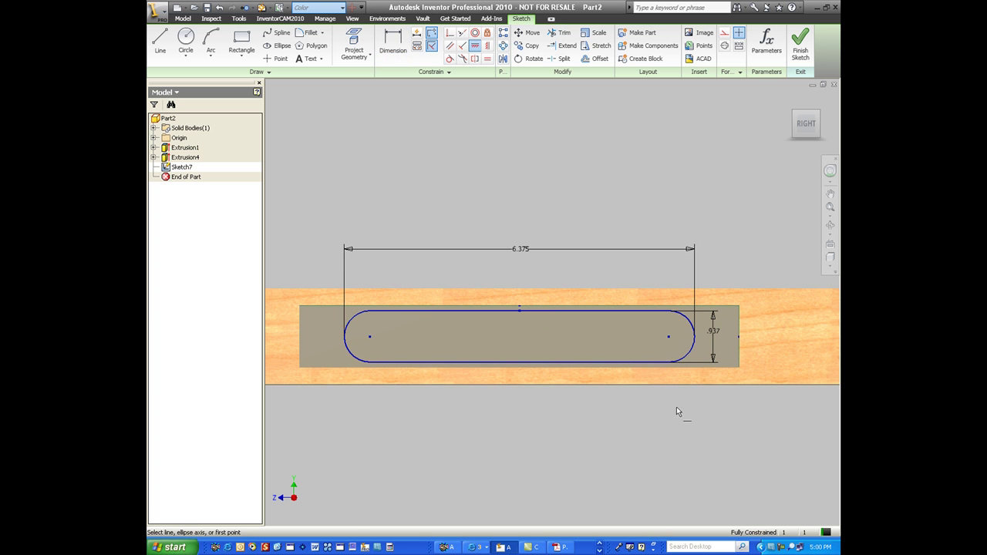
Begin an extrude cut of the slot profile and edit its depth value.
left_click(794, 100)
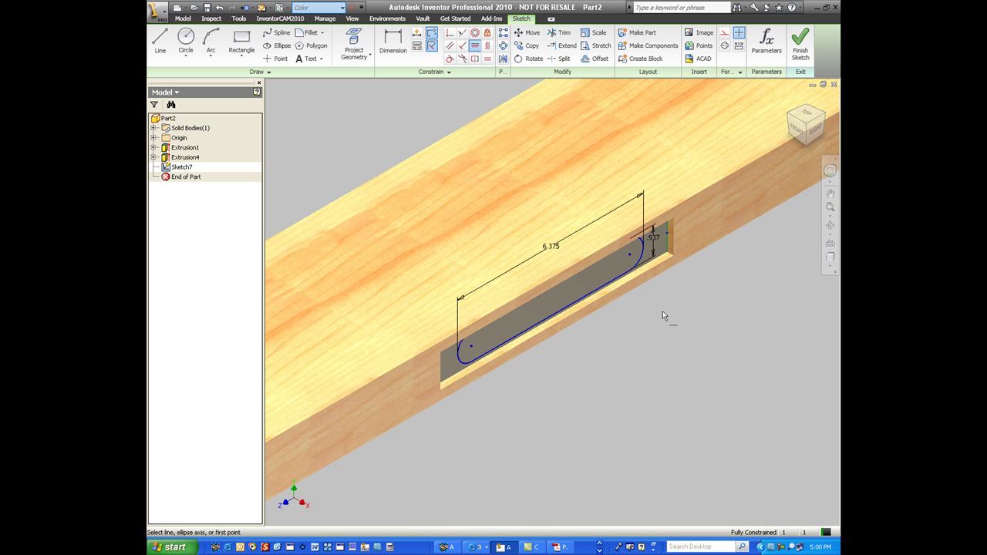
key("e")
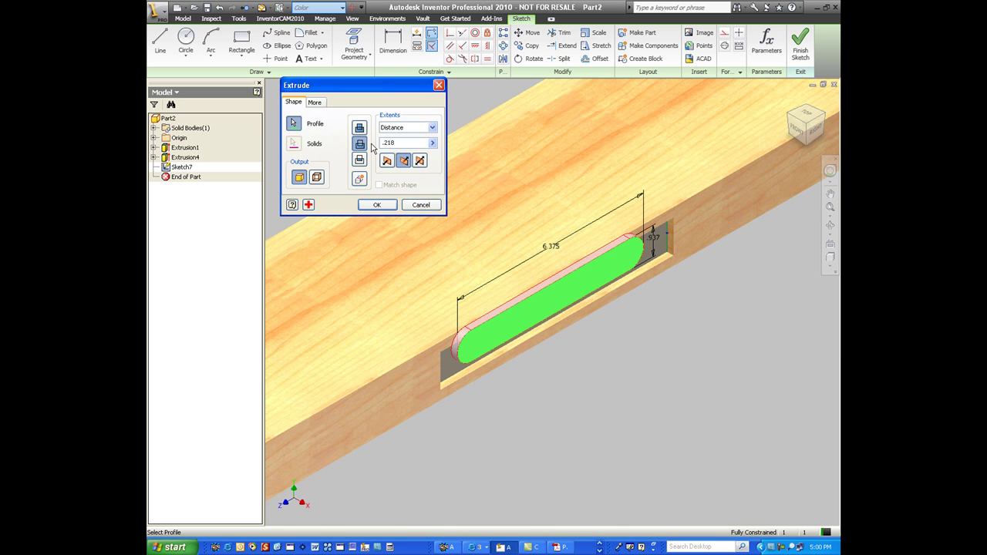
left_click(383, 143)
Finish the 4.218-deep slot cut, then sketch a line across the slotted face.
type("4")
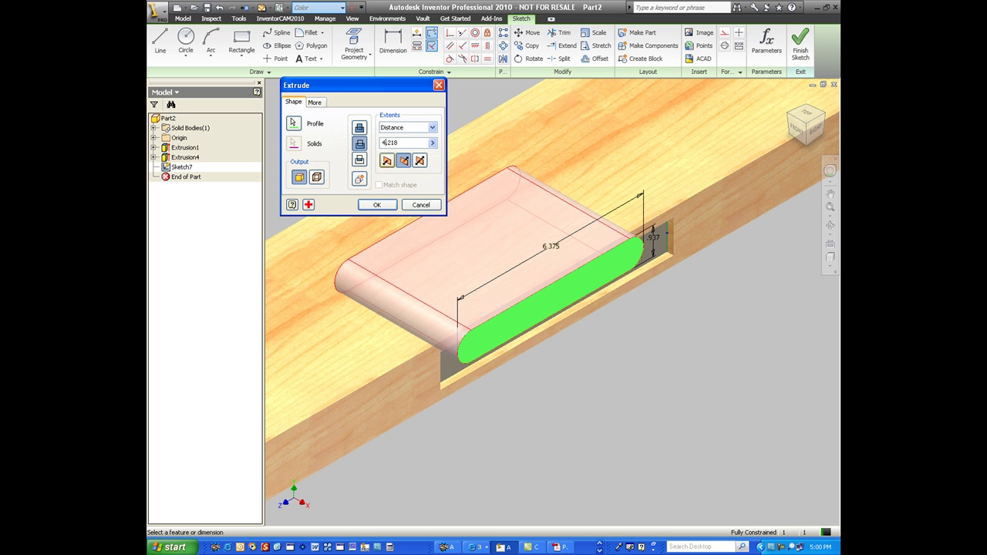
type("-")
key("Return")
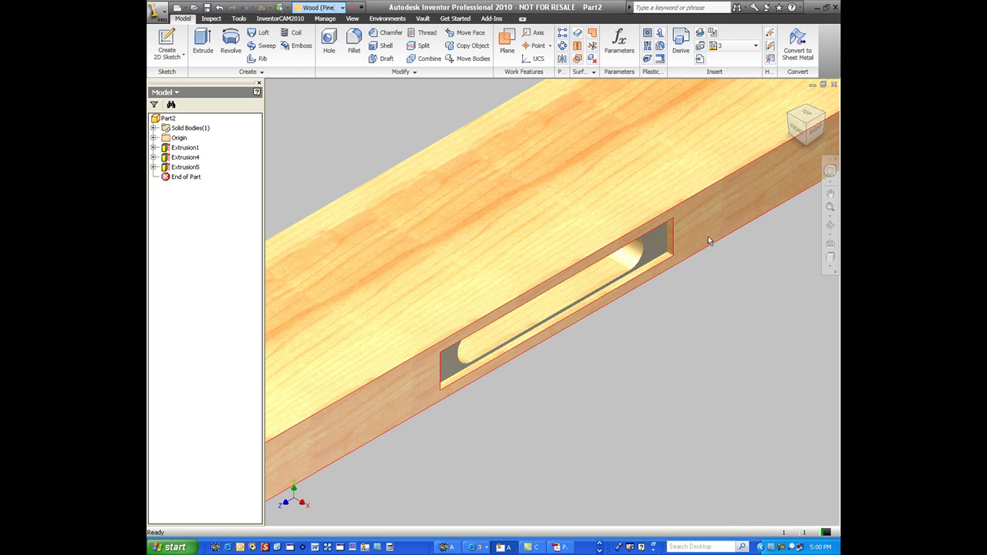
left_click(669, 233)
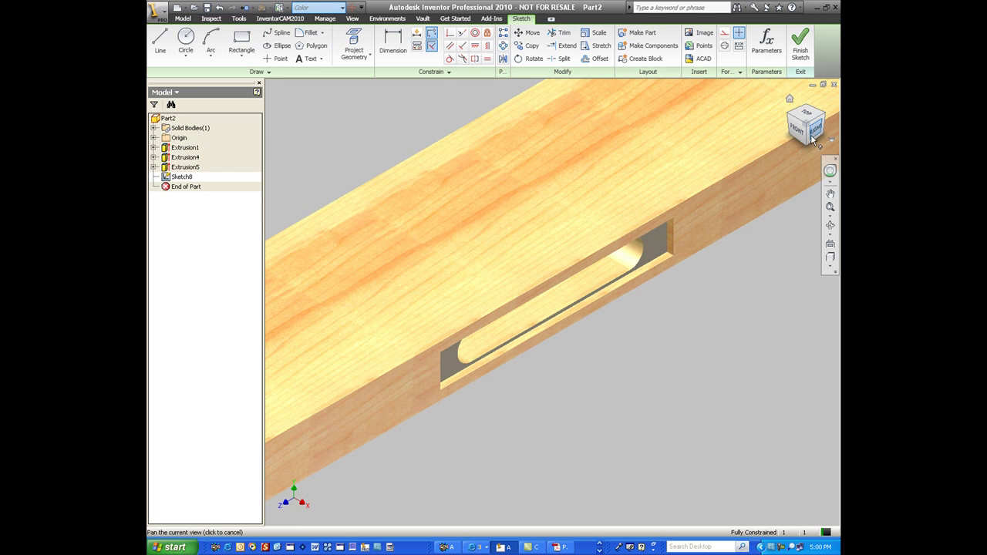
key("l")
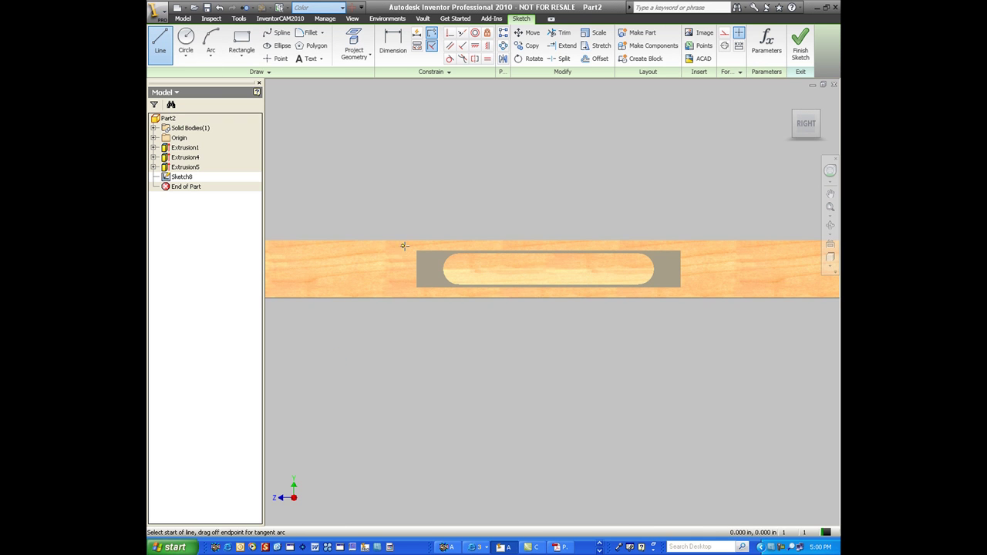
left_click(428, 269)
left_click(666, 269)
scroll(663, 247, "up", 3)
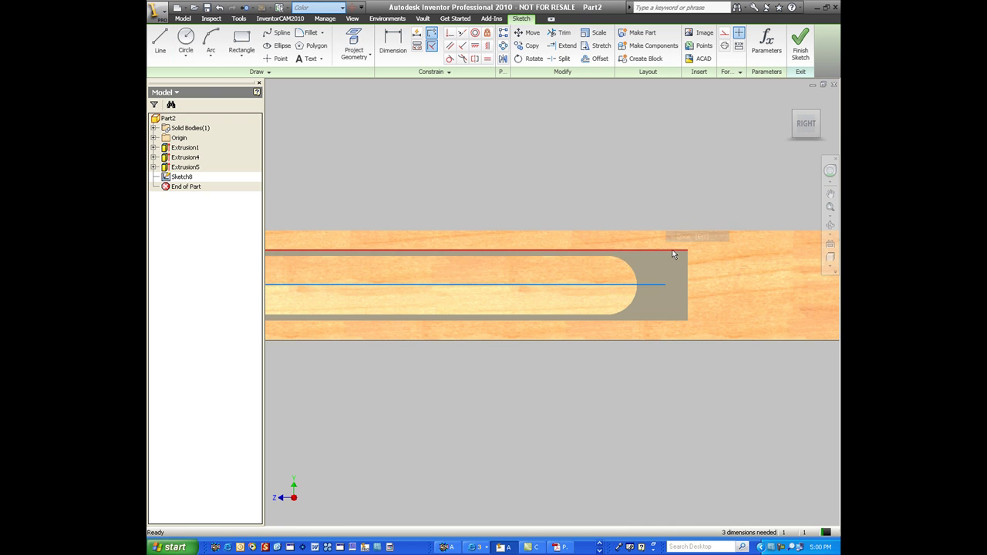
key("d")
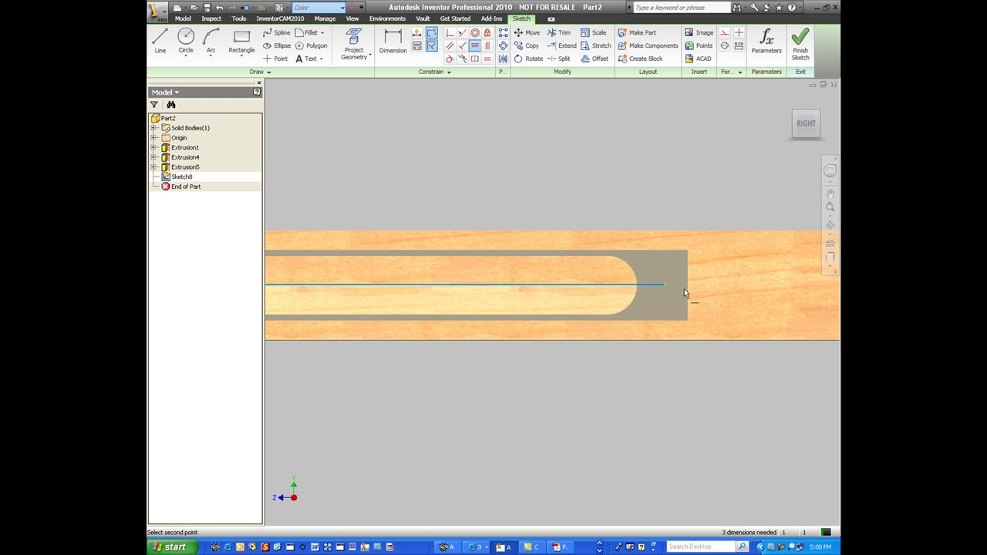
Dimension the line's right end .375 from the slot's right edge.
middle_click_drag(688, 285, 708, 297)
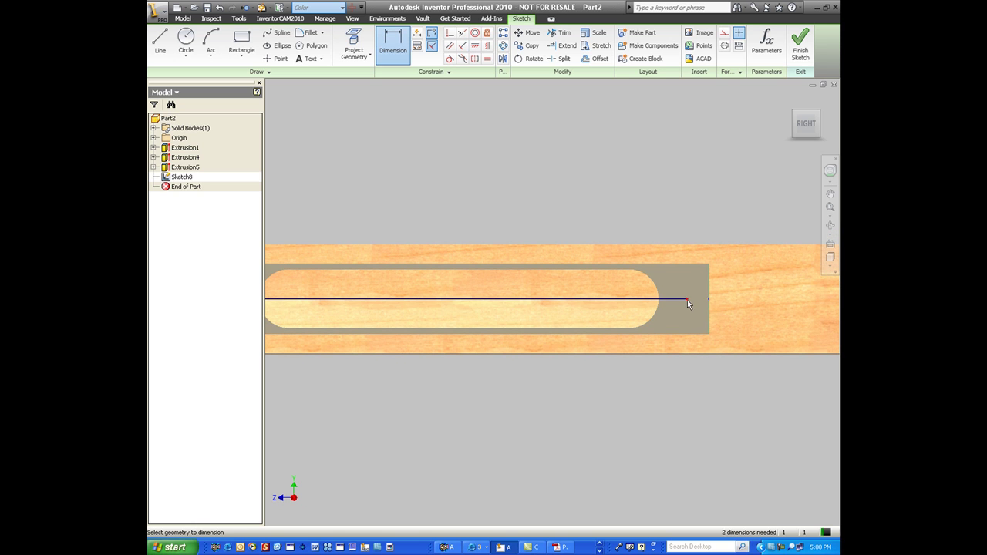
left_click(687, 298)
left_click(709, 307)
left_click(700, 224)
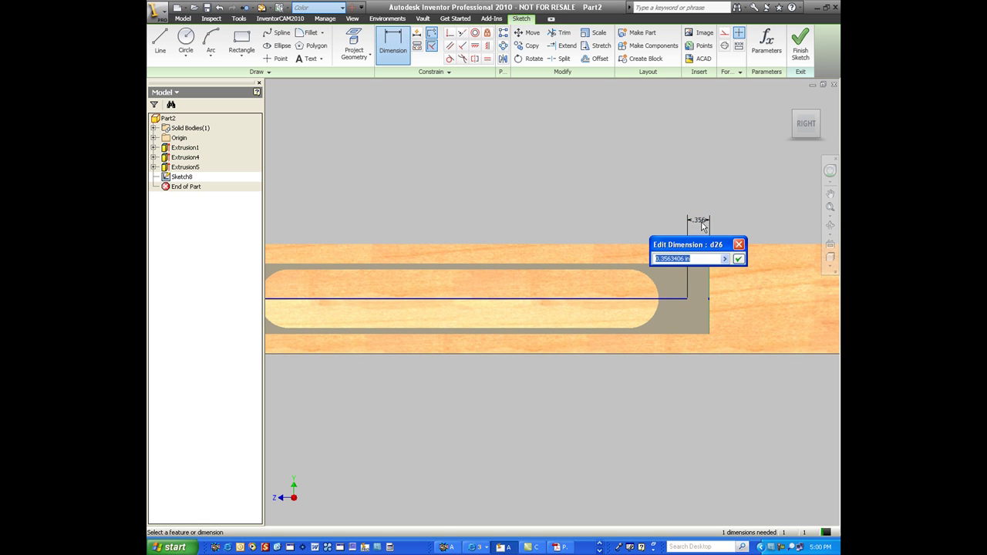
key("Return")
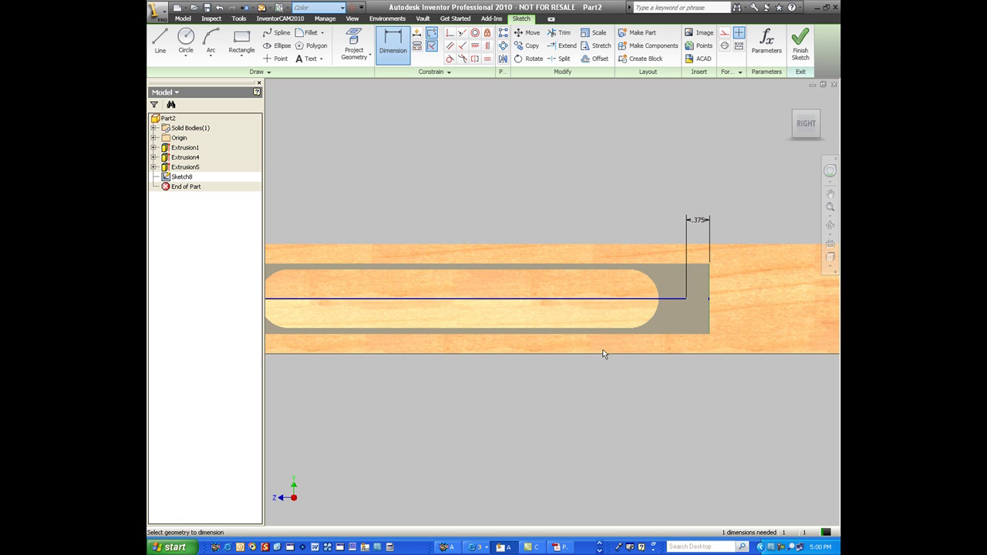
Dimension the line's left end to the slot edge, linked to the .375 value.
middle_click_drag(604, 354, 674, 355)
left_click(302, 300)
left_click(281, 299)
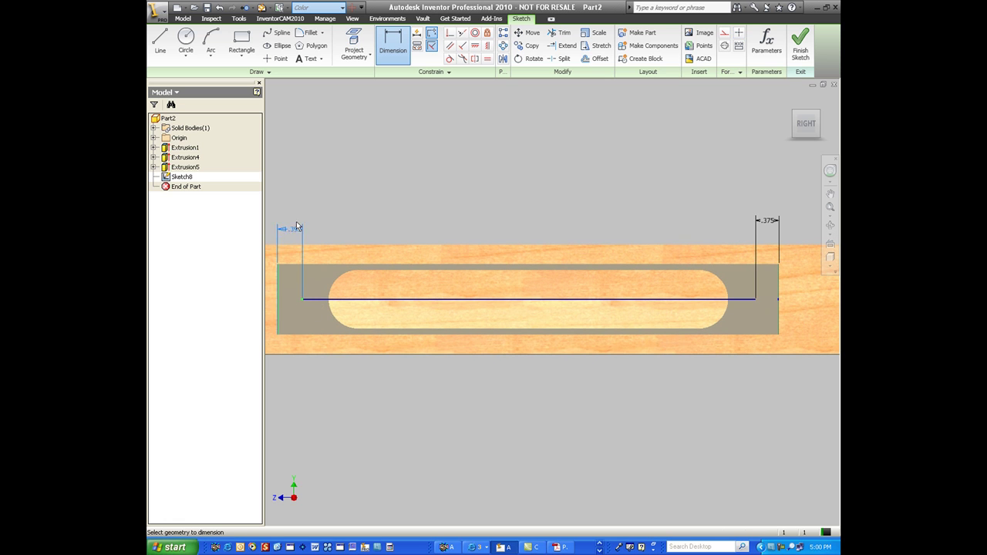
left_click(289, 213)
left_click(767, 222)
key("Return")
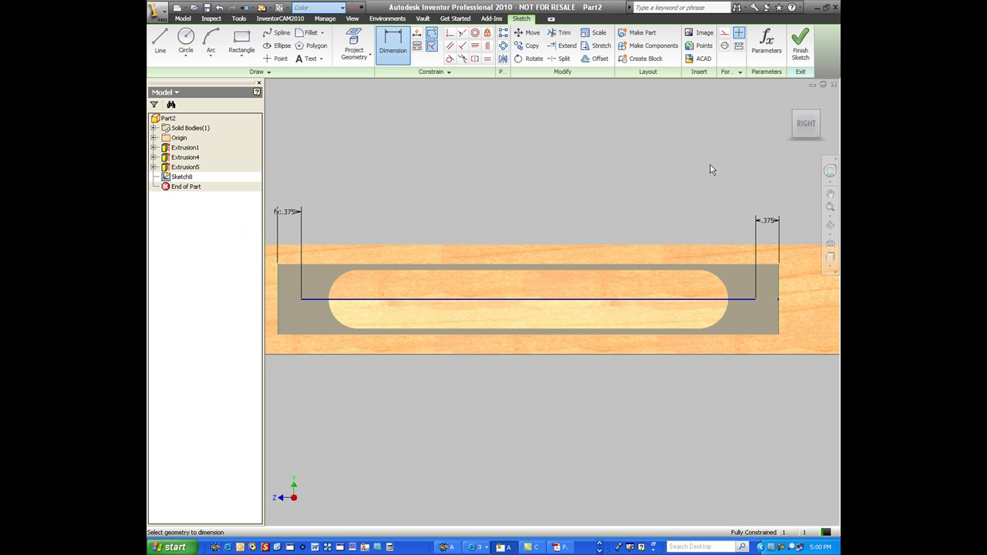
left_click(789, 98)
scroll(675, 266, "up", 1)
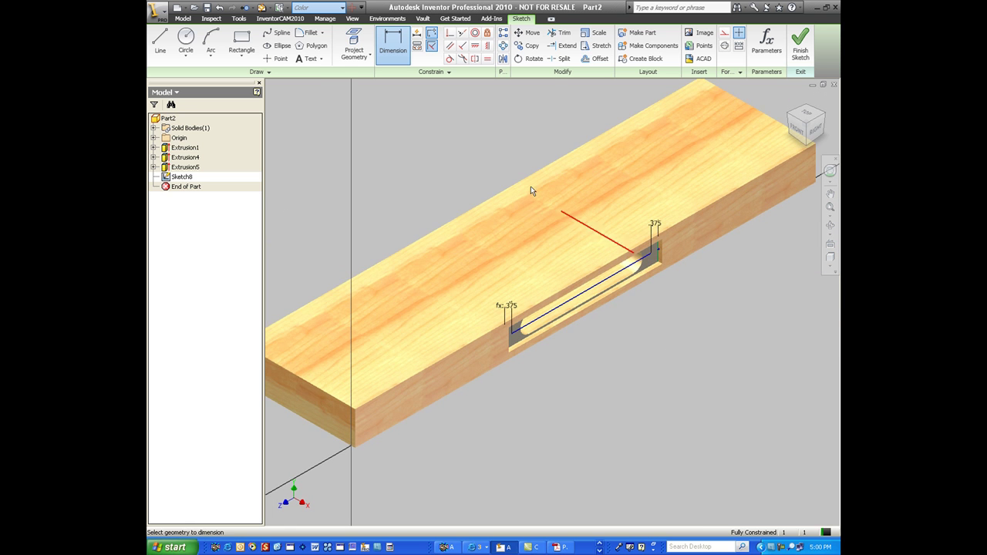
Drill two .1-diameter, .375-deep holes at both ends of the centre line.
left_click(182, 18)
left_click(327, 43)
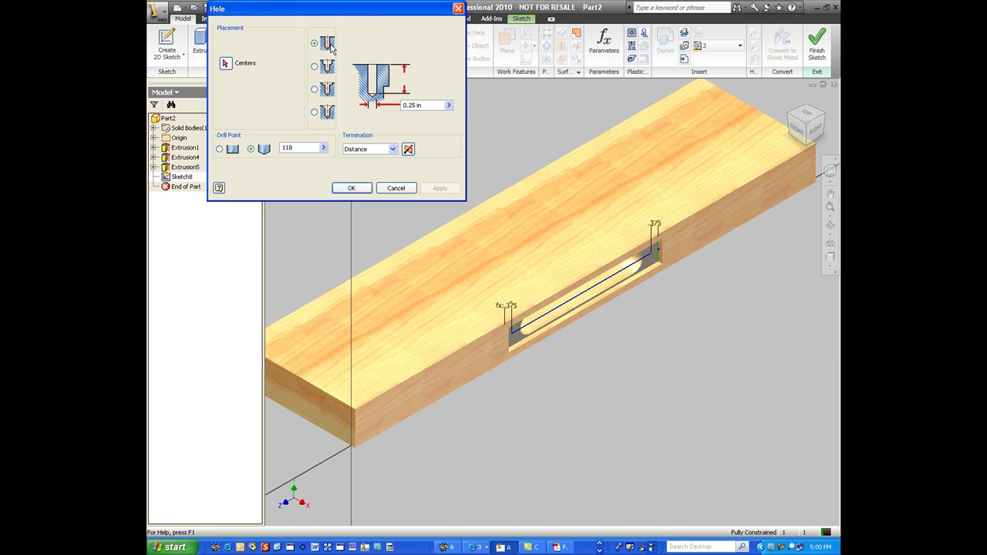
scroll(668, 250, "up", 2)
left_click(665, 231)
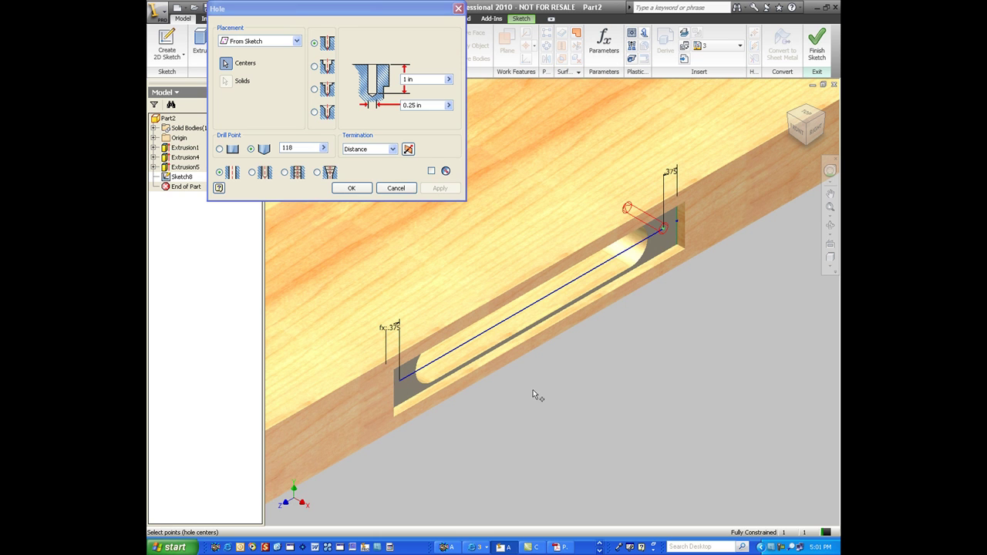
left_click(399, 380)
left_click(429, 105)
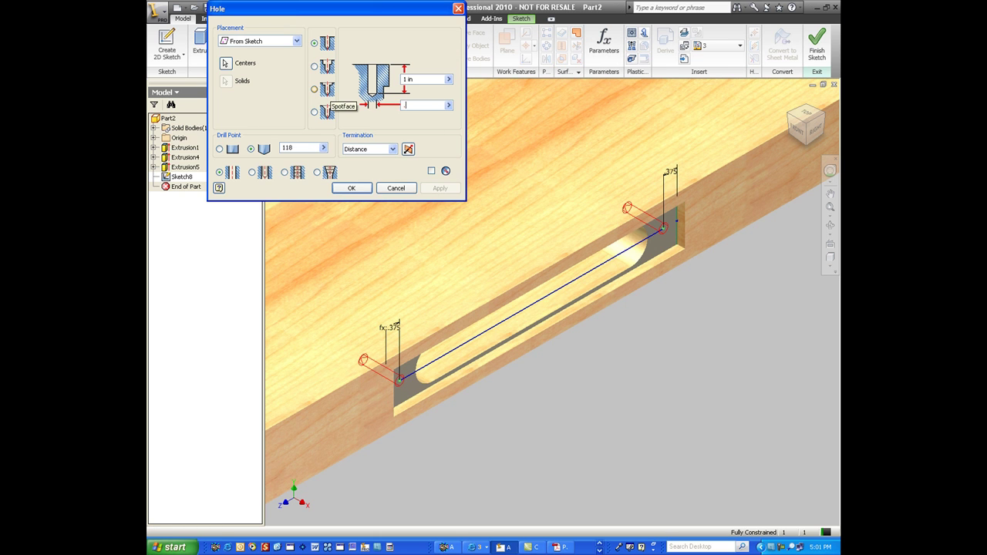
type(".1")
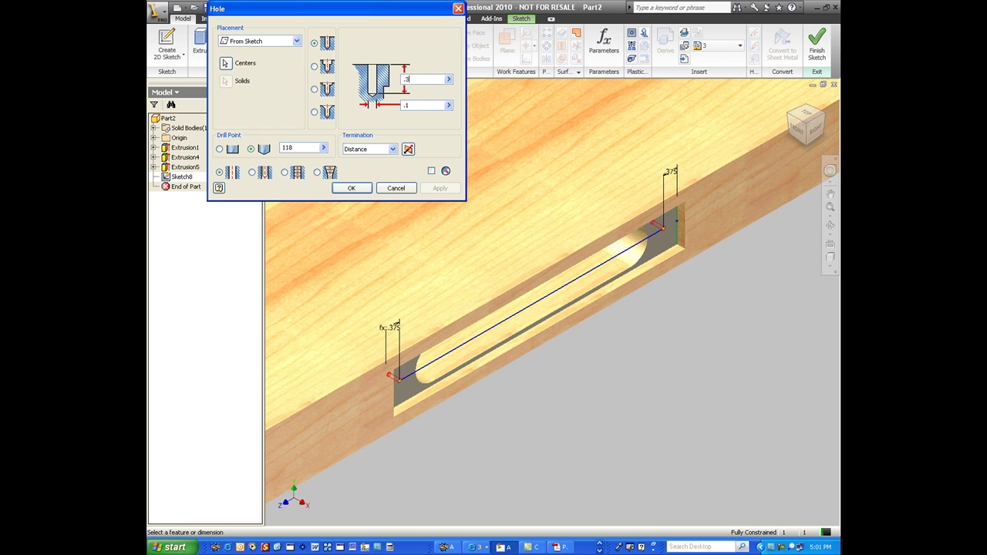
left_click(349, 189)
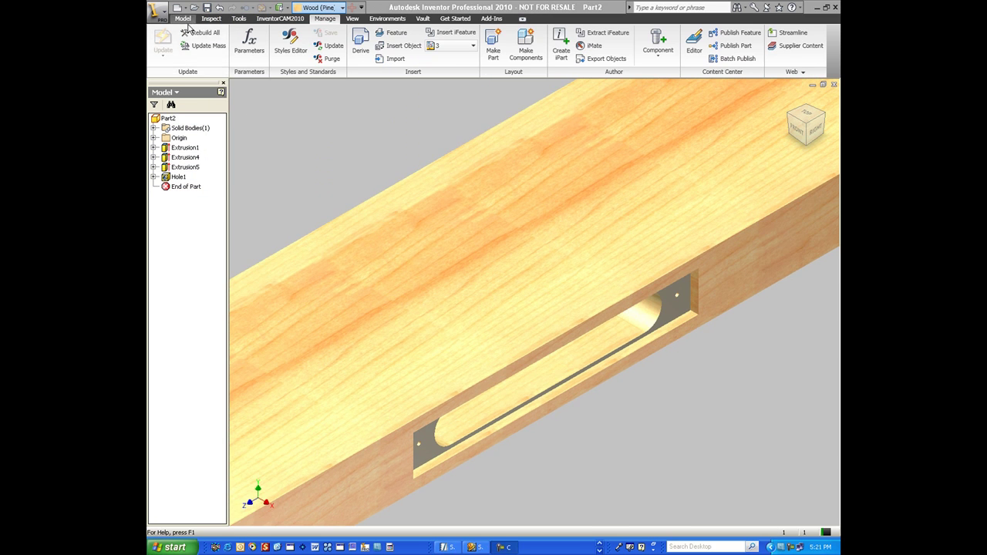
Start a sketch on the board's top face and switch to Hidden Edge display.
left_click(183, 18)
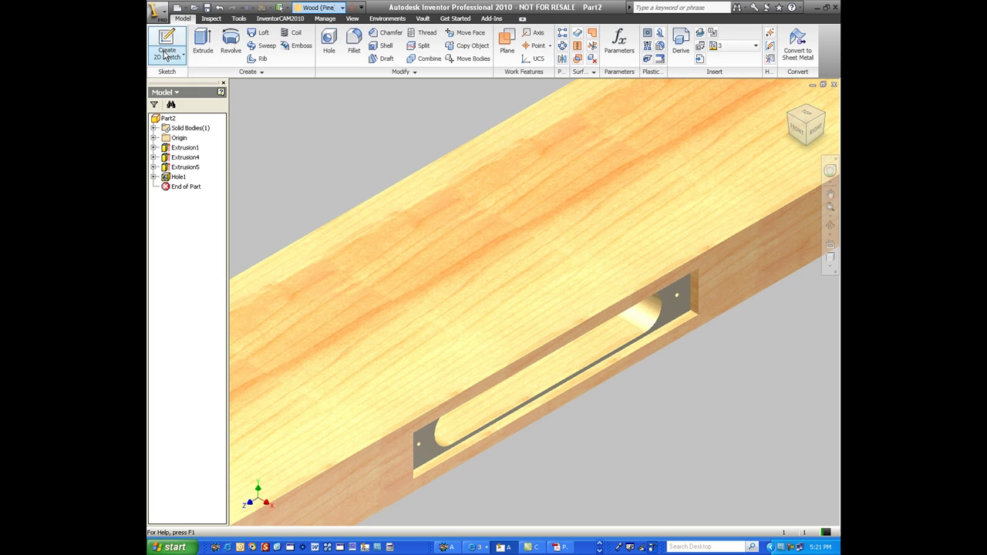
left_click(163, 46)
left_click(515, 269)
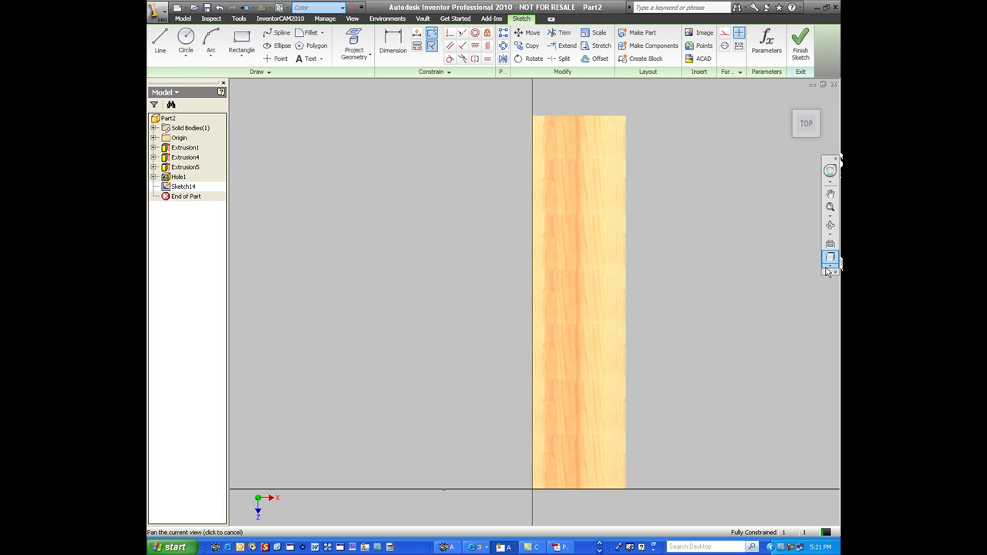
left_click(830, 264)
left_click(799, 283)
scroll(752, 280, "down", 3)
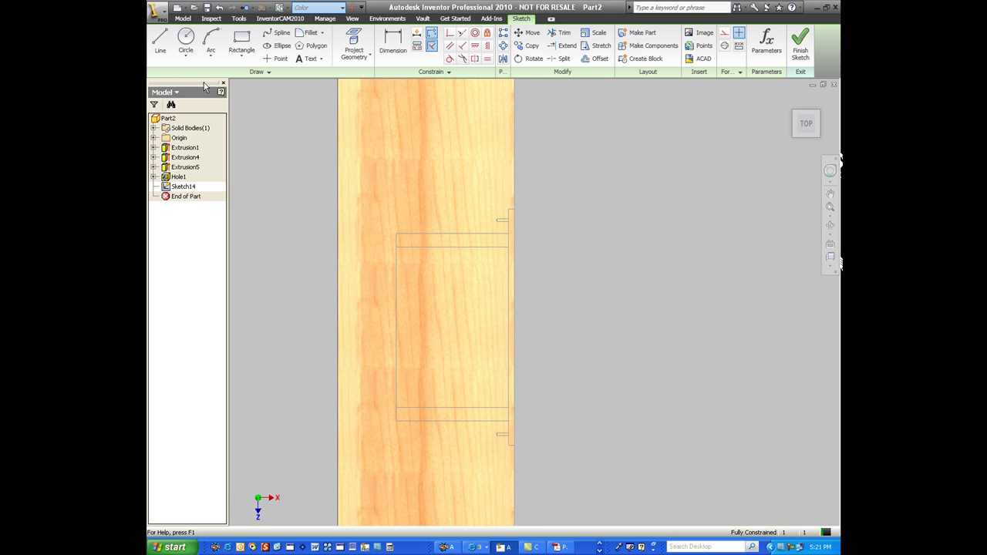
Draw three circles over the pocket, a small one between two larger ones.
left_click(186, 42)
left_click(439, 268)
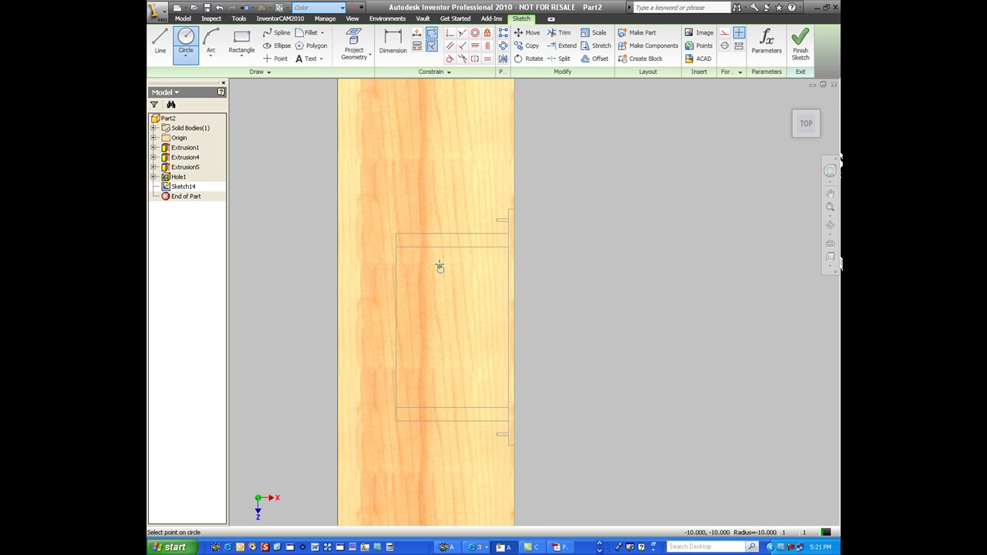
left_click(440, 284)
left_click(440, 305)
left_click(443, 300)
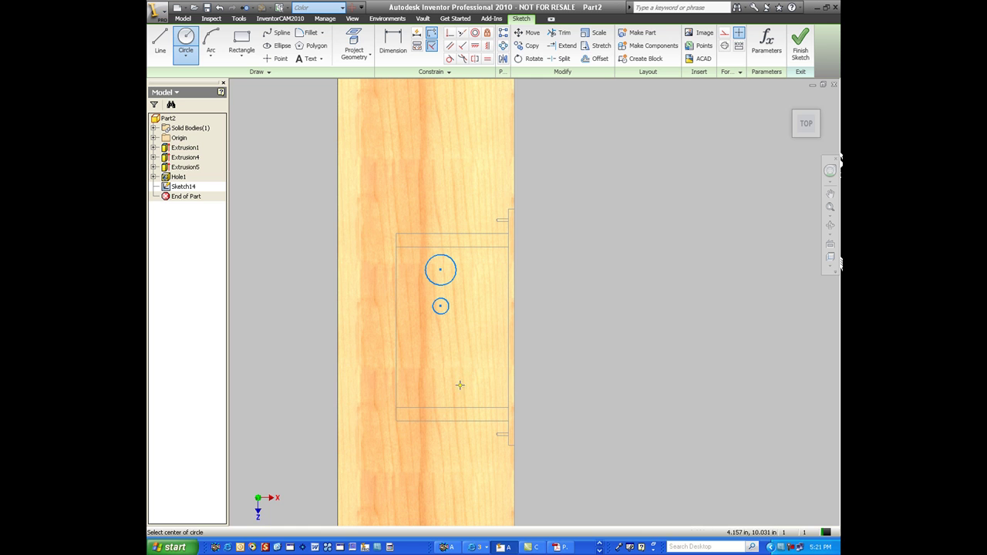
left_click(461, 384)
left_click(466, 369)
right_click(470, 340)
left_click(487, 347)
Vertically constrain the three circle centres into one line.
key("v")
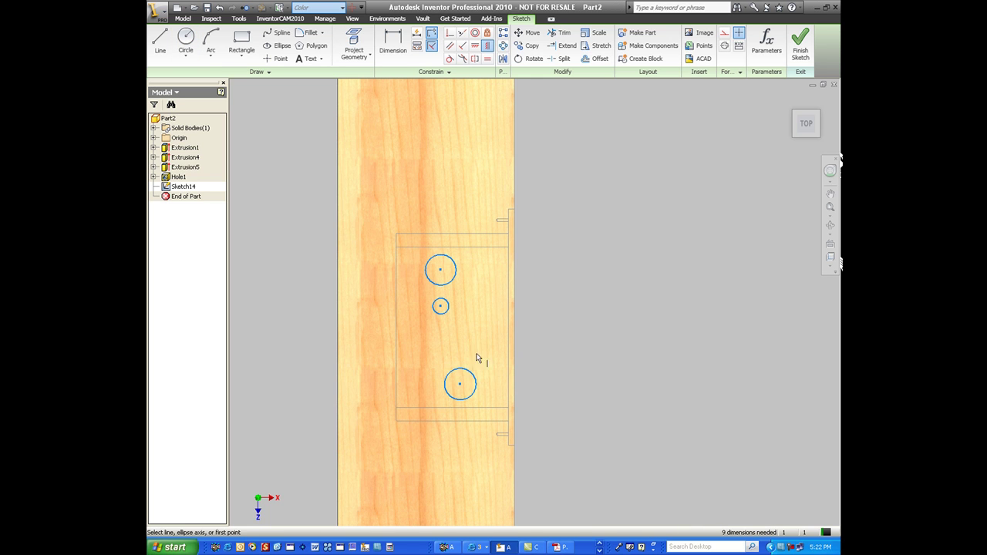
left_click(460, 384)
left_click(441, 307)
left_click(441, 270)
right_click(500, 271)
left_click(515, 276)
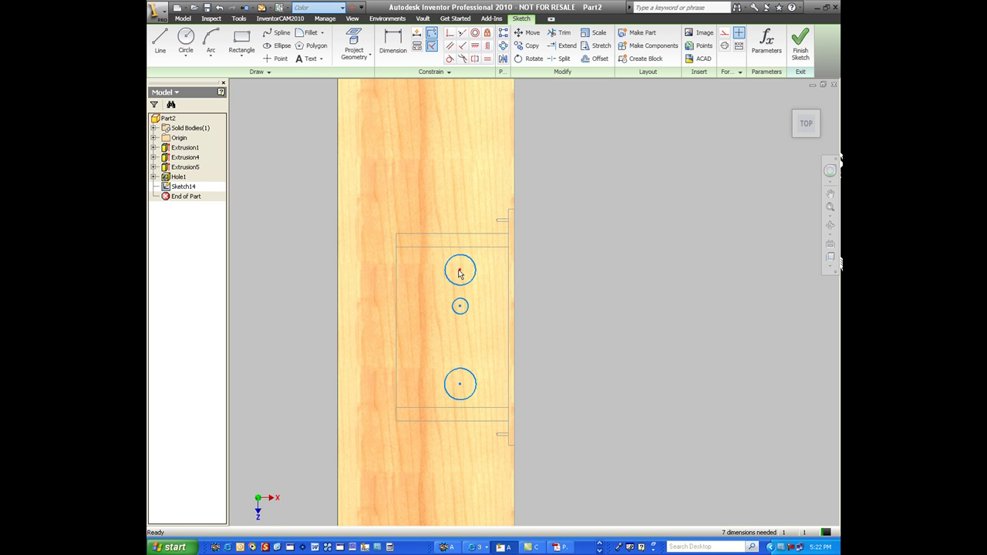
Shift the circles left, project the pocket edge, and draw a short horizontal reference line.
left_click_drag(461, 268, 429, 268)
key("p")
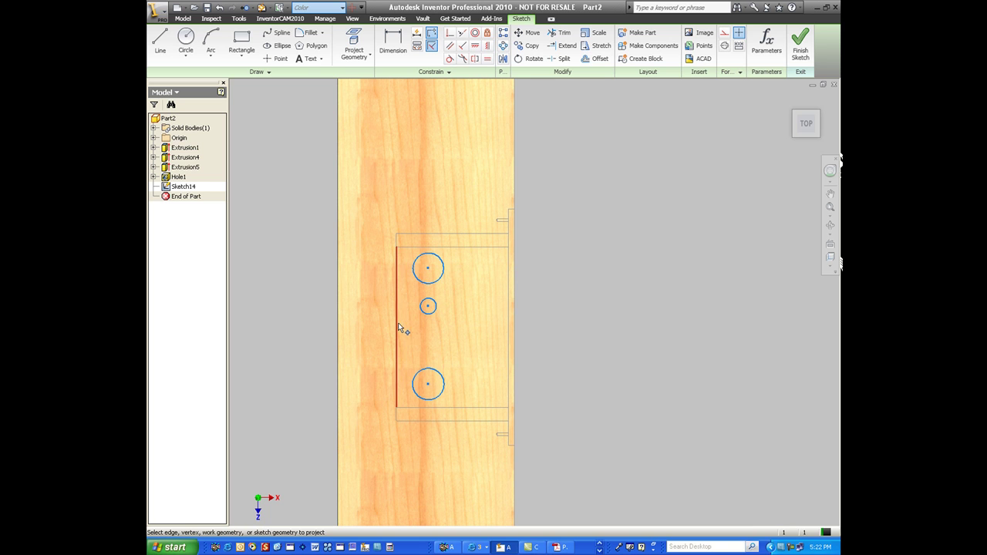
key("l")
left_click(395, 328)
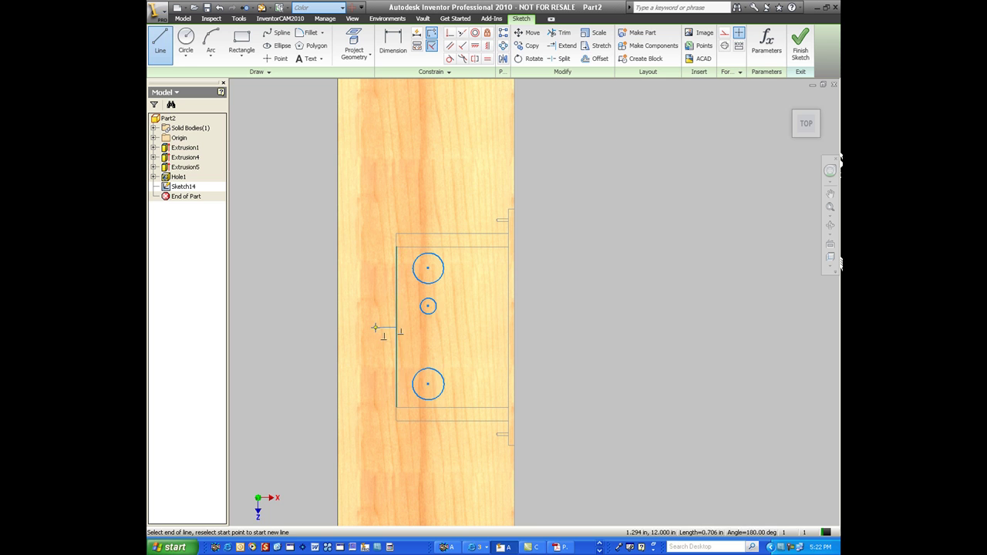
left_click(376, 327)
right_click(375, 297)
left_click(390, 303)
Dimension the circle centres from the reference line at 1.937, 1.500 and .750.
key("d")
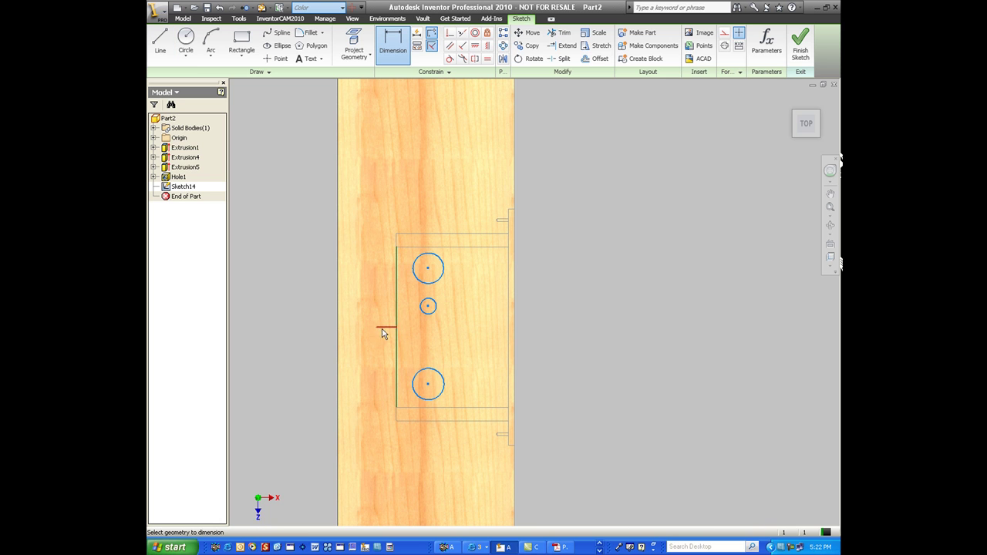
left_click(386, 328)
left_click(428, 269)
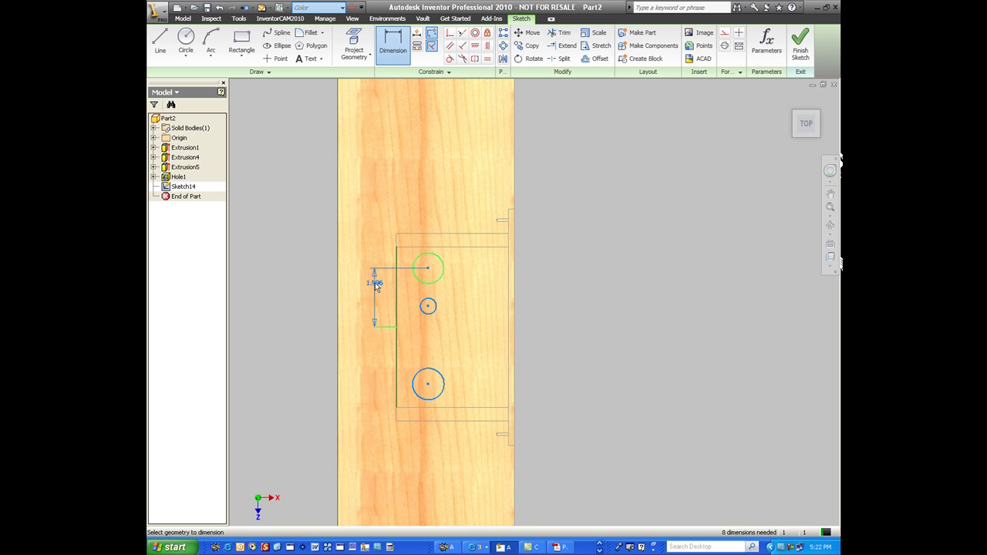
left_click(376, 286)
type("1.93")
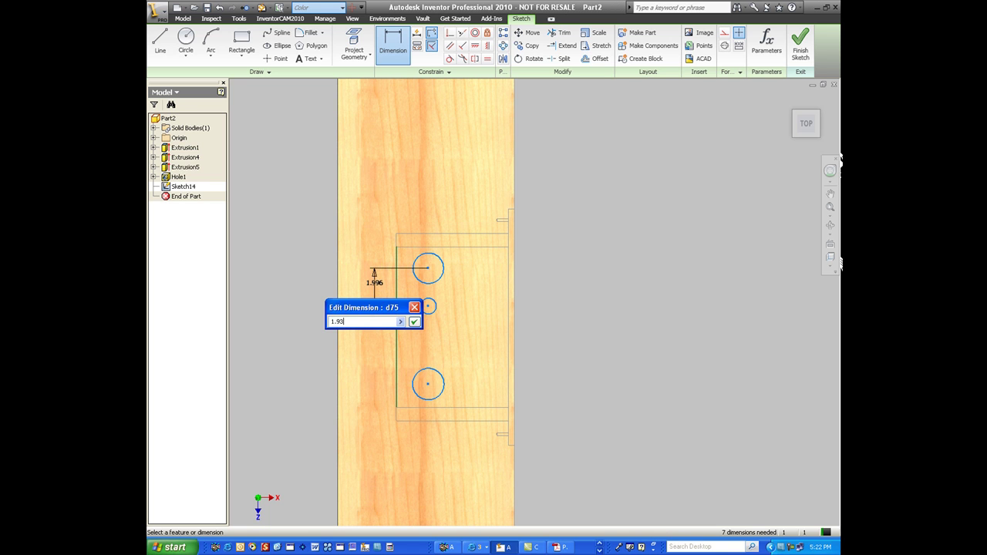
type("7")
key("Return")
left_click(391, 330)
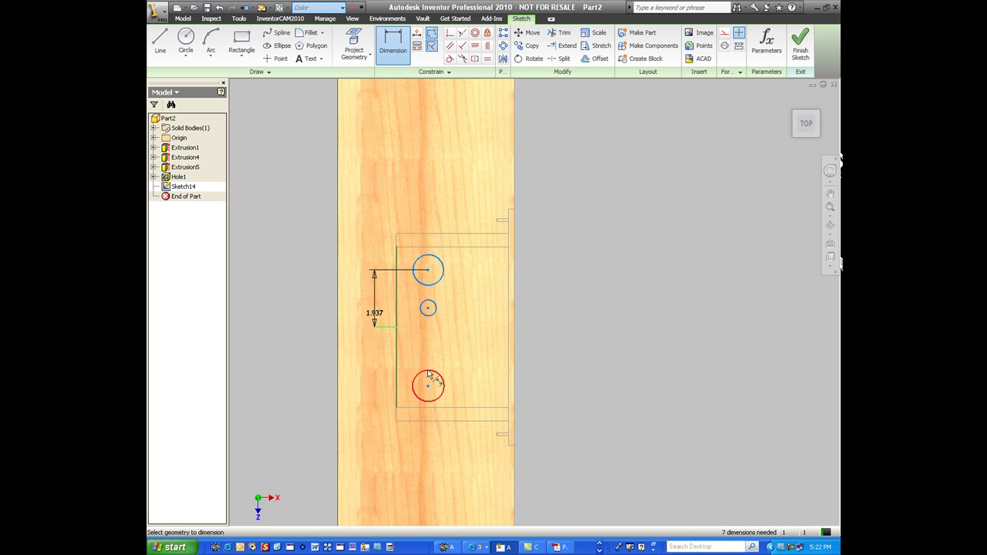
left_click(430, 379)
left_click(378, 353)
type("1.")
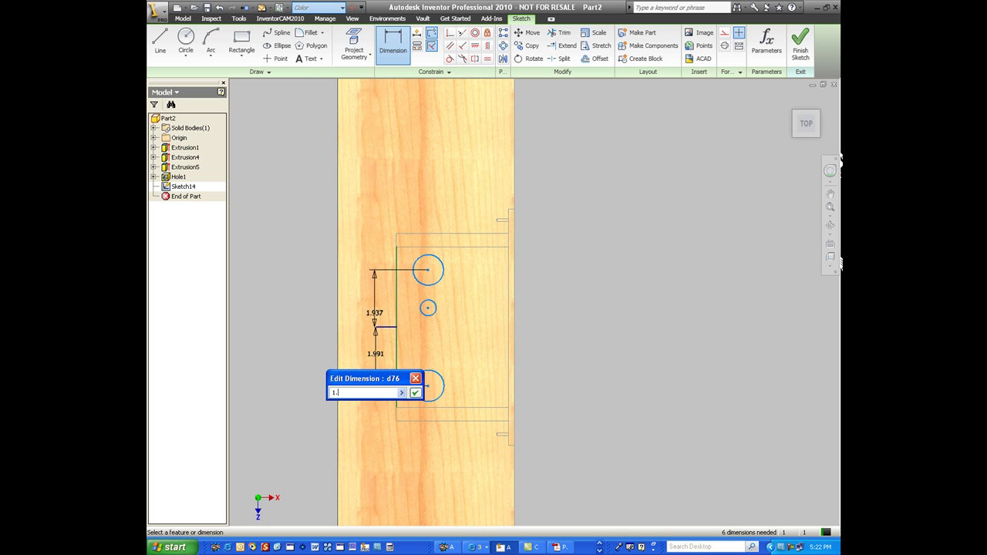
type("500")
key("Return")
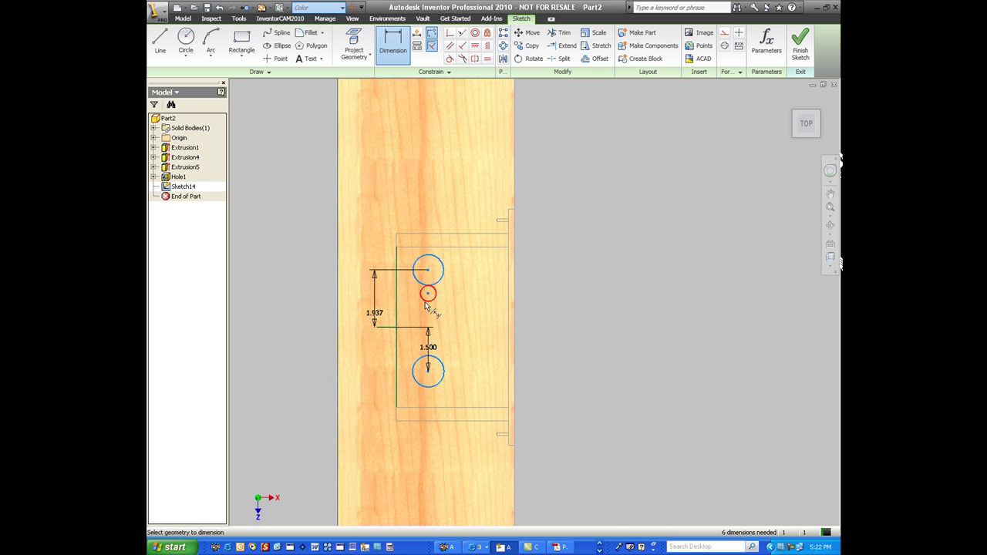
left_click(426, 301)
left_click(410, 327)
left_click(409, 314)
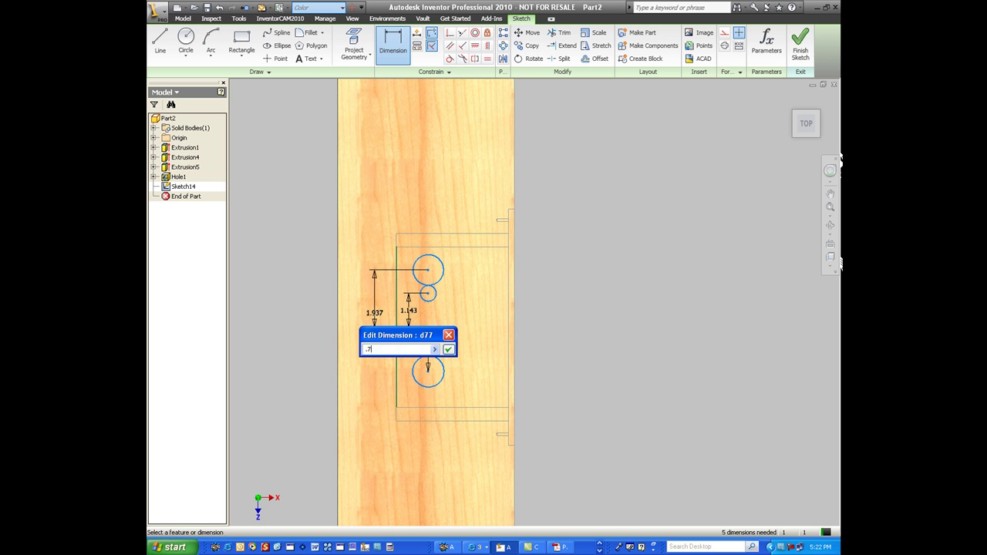
key("Return")
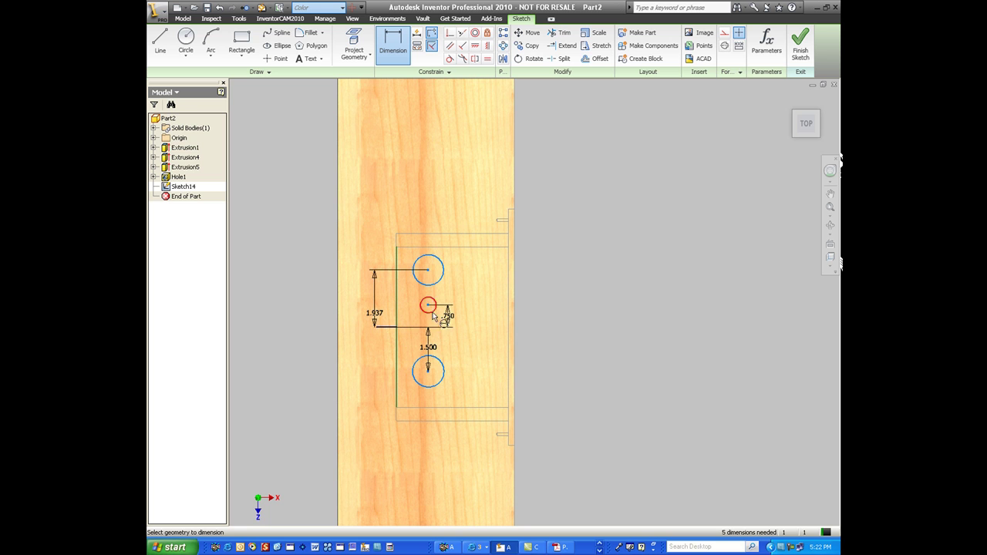
Set the three circle diameters to 1.000, .500 and .750.
left_click(442, 273)
left_click(453, 270)
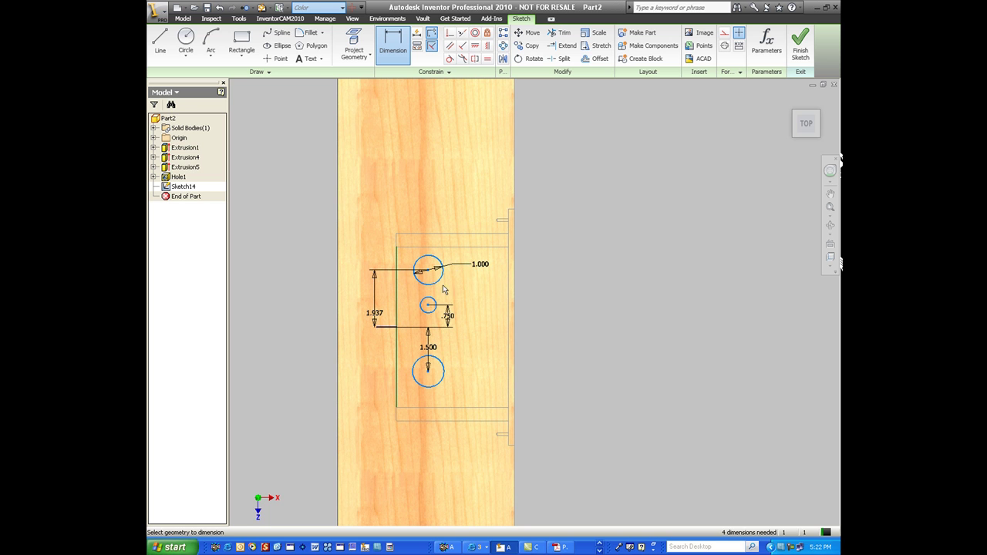
left_click(434, 299)
left_click(456, 290)
key("Return")
left_click(441, 360)
left_click(460, 355)
type(".7")
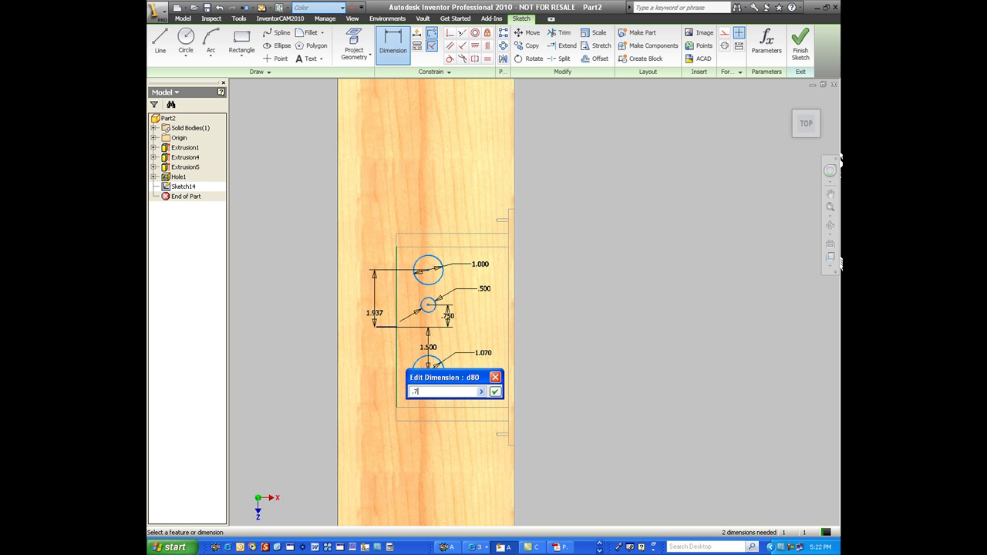
type("5")
key("Return")
Dimension the large circle to the slot edge as backset parameter bs=2.75.
key("F6")
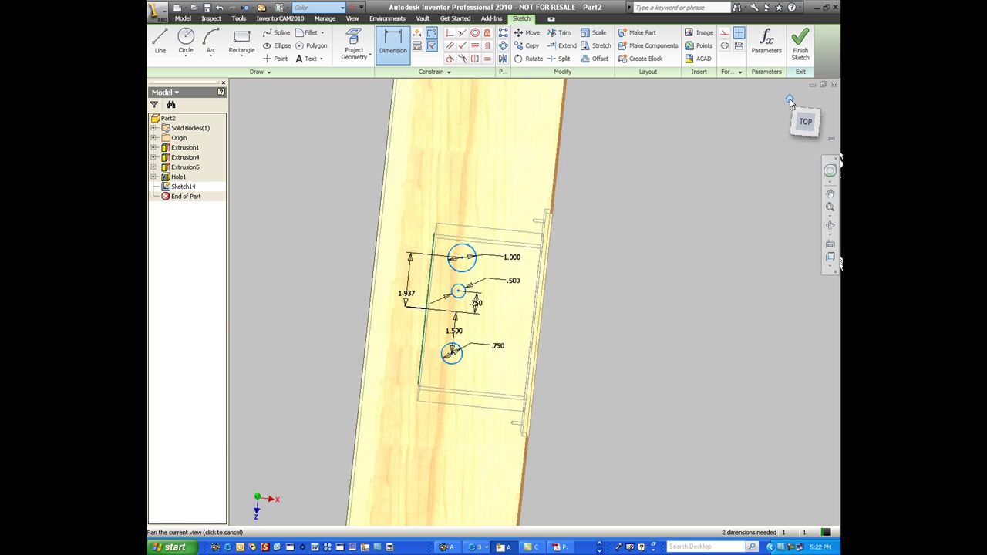
scroll(631, 307, "up", 3)
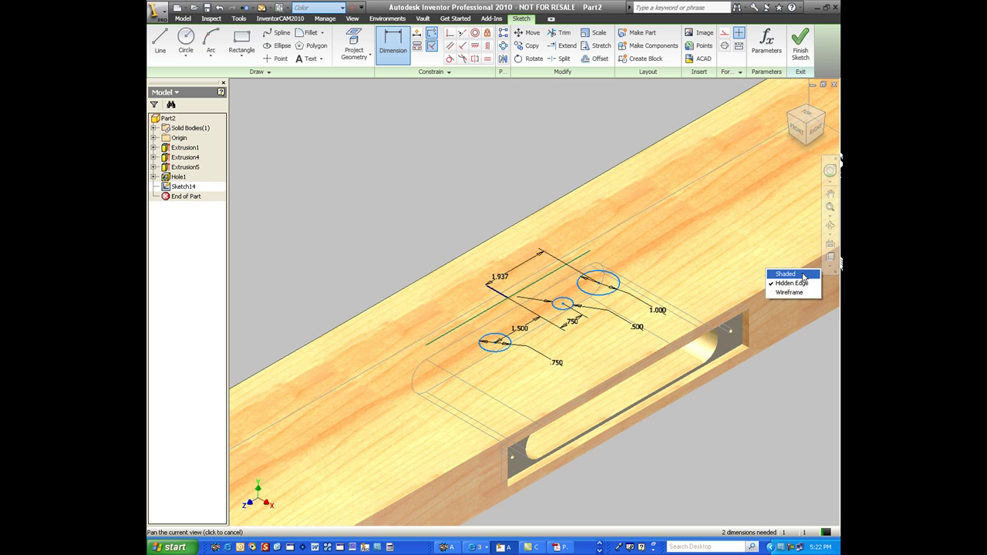
left_click(615, 291)
left_click(661, 367)
left_click(685, 285)
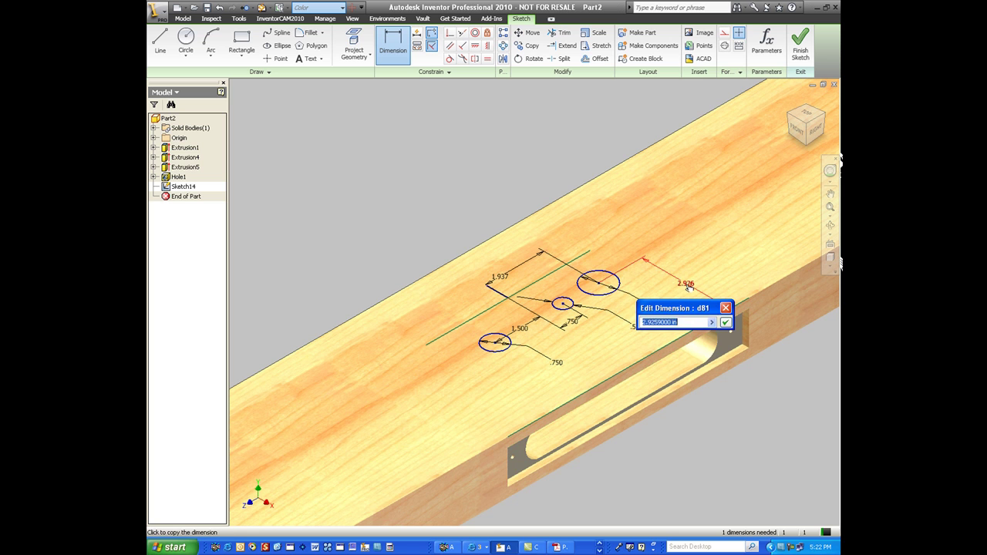
type("bs=2.75")
key("Return")
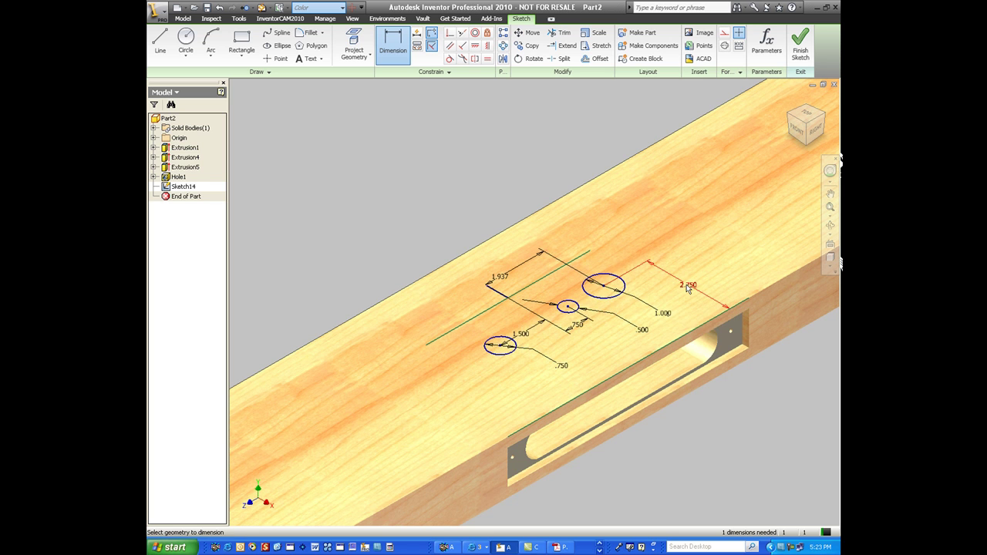
Extrude-cut the two smaller circles through All of the board.
key("e")
left_click(604, 287)
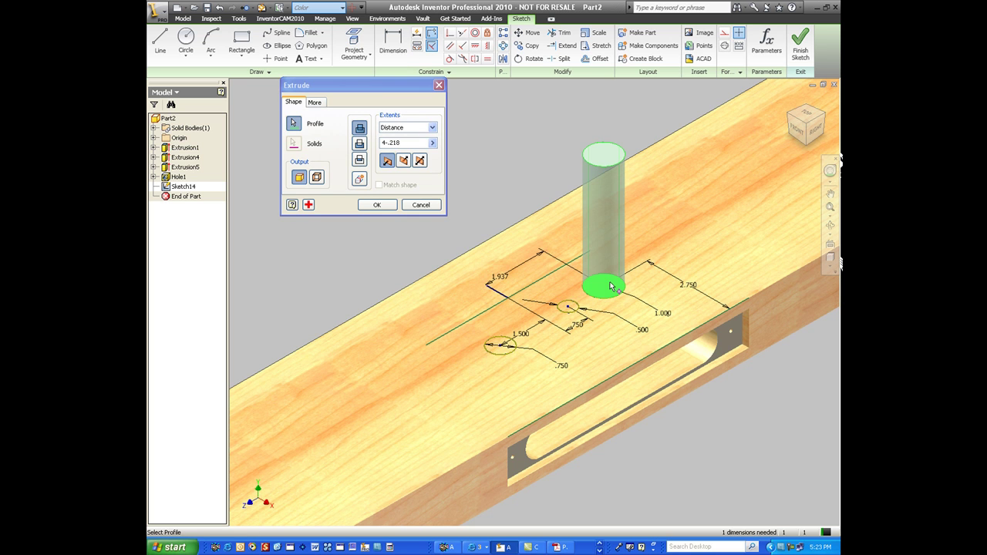
left_click(517, 339)
left_click(568, 309)
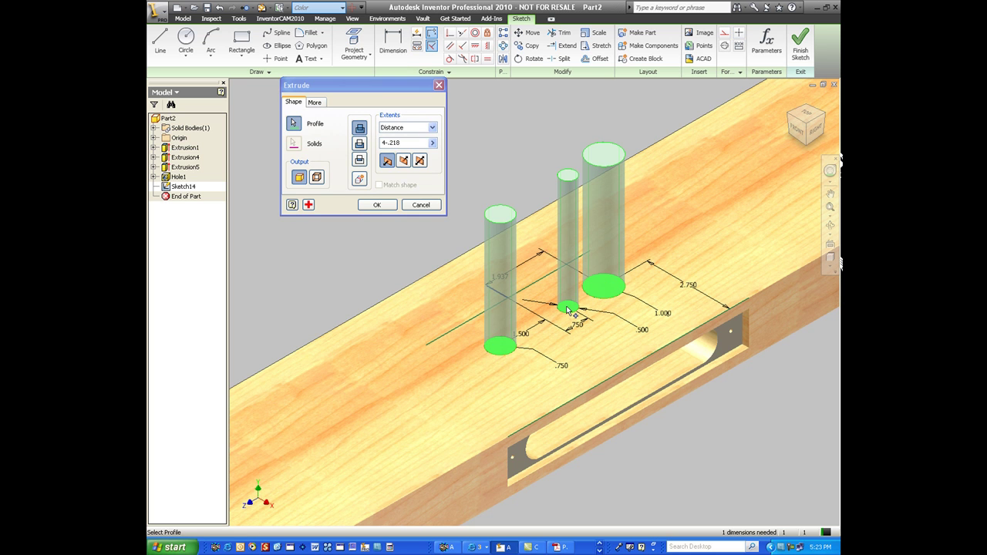
left_click(604, 287)
left_click(359, 144)
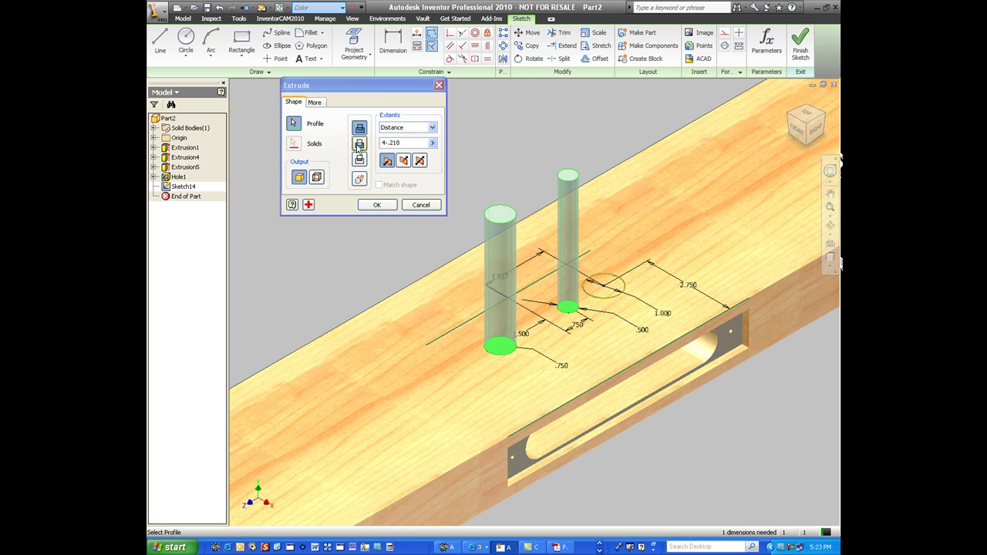
left_click(393, 128)
left_click(393, 162)
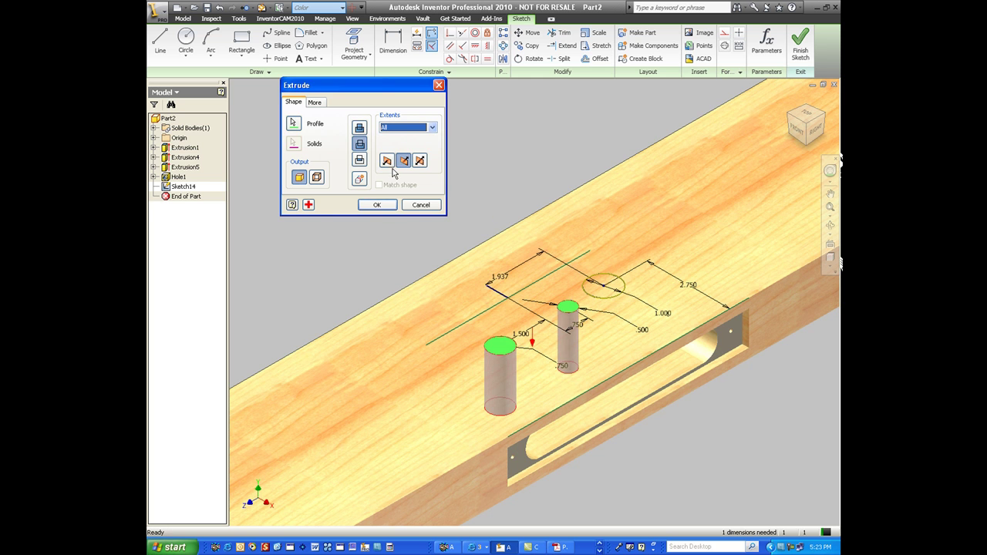
left_click(377, 204)
Share Sketch14 and extrude-cut the large 1.000 circle To Next.
left_click(153, 187)
right_click(191, 196)
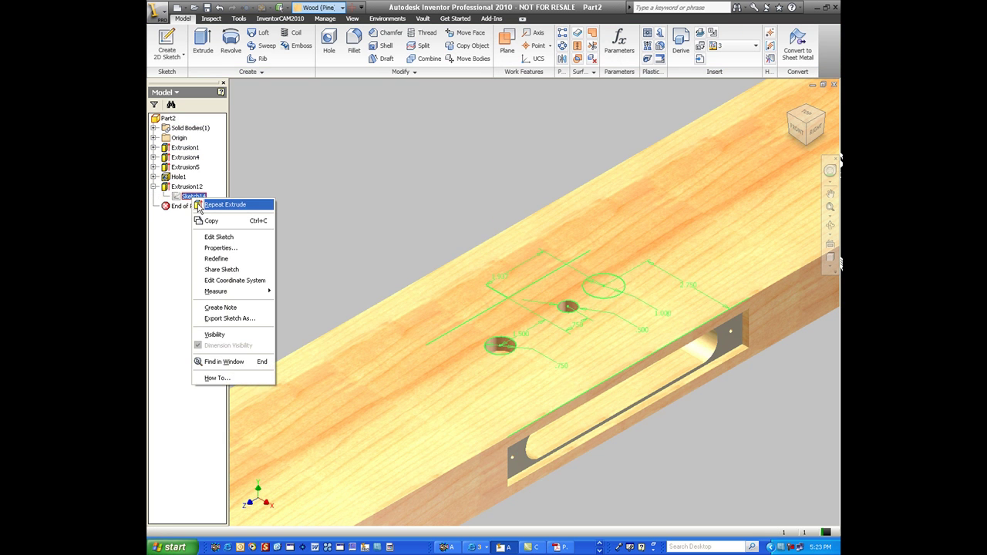
left_click(217, 270)
key("e")
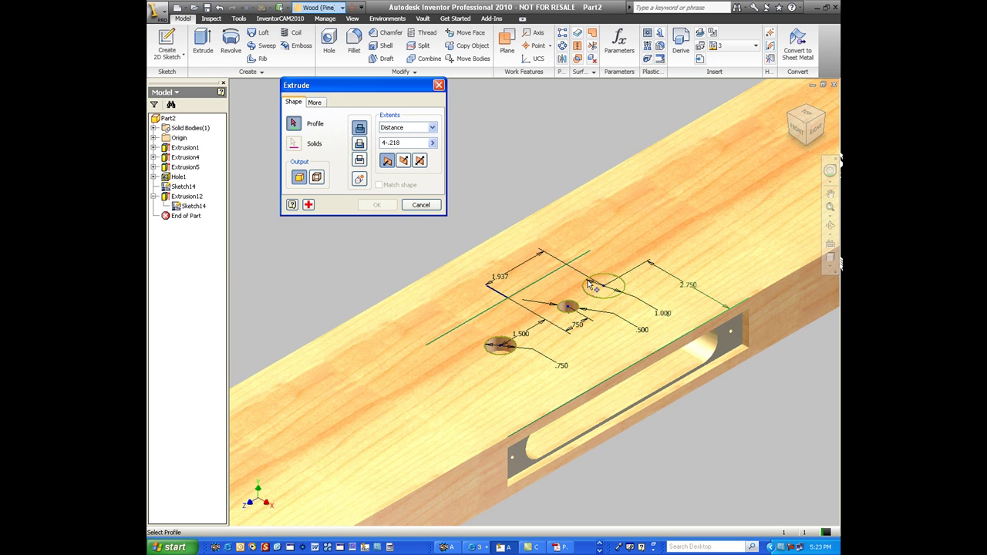
left_click(393, 128)
left_click(394, 163)
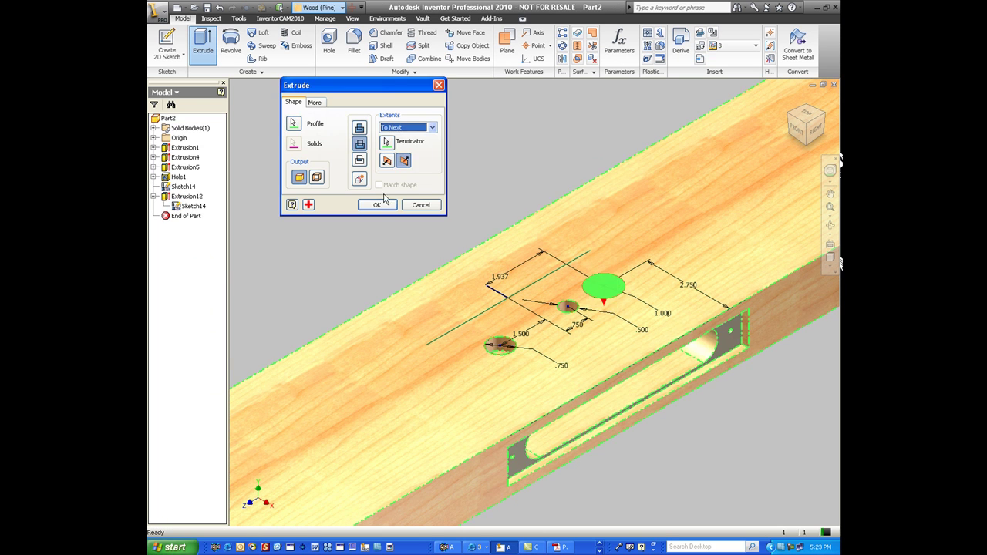
left_click(377, 204)
Turn off Sketch14's visibility and orbit to show the slot side.
right_click(193, 207)
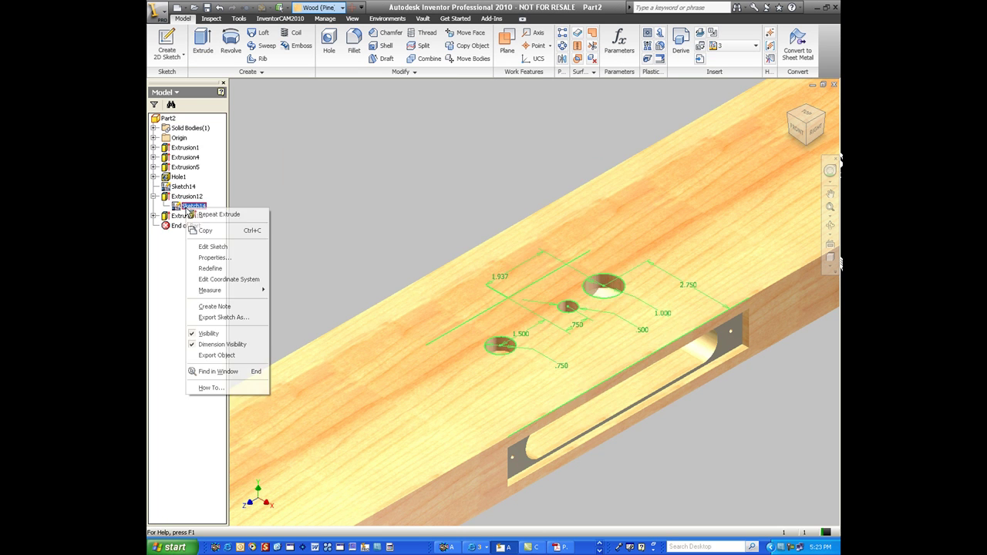
left_click(220, 333)
middle_click_drag(661, 262, 615, 233, "shift")
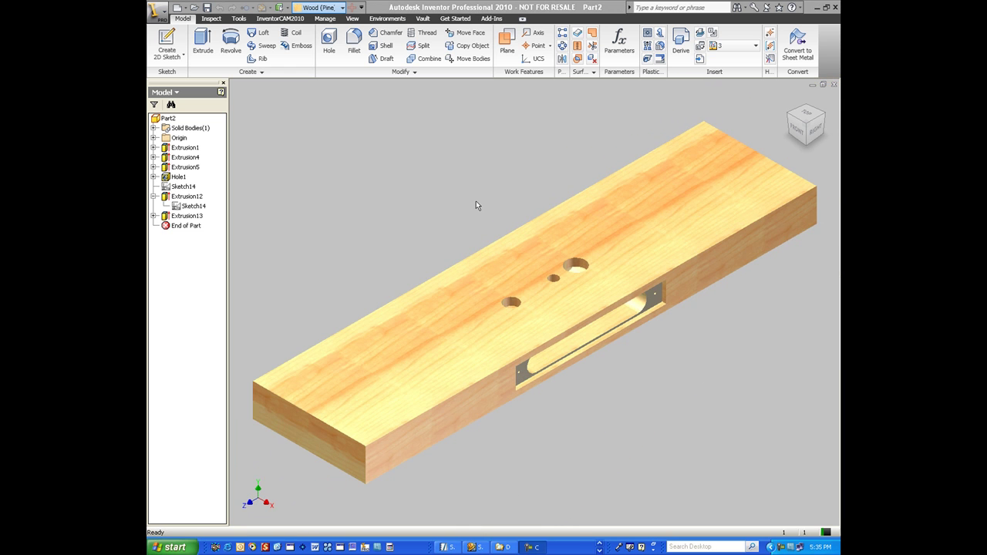
Extract an iFeature from the slot extrusion Extrusion4 and its dependents.
left_click(324, 17)
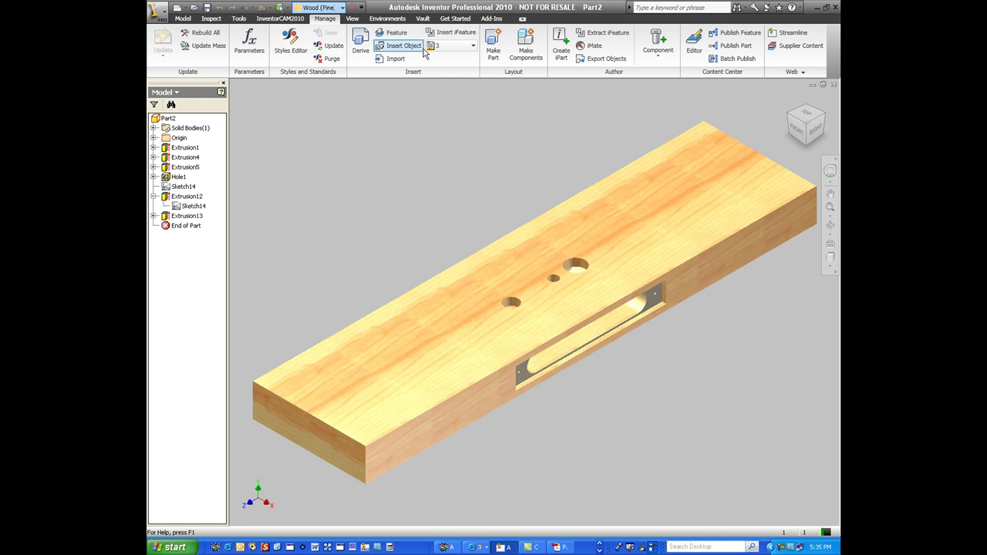
left_click(602, 32)
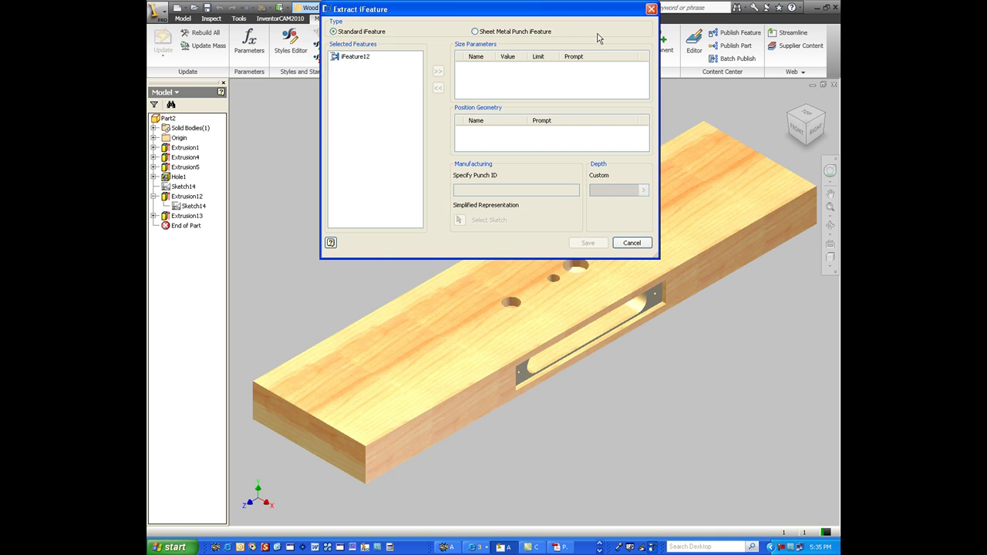
left_click(185, 158)
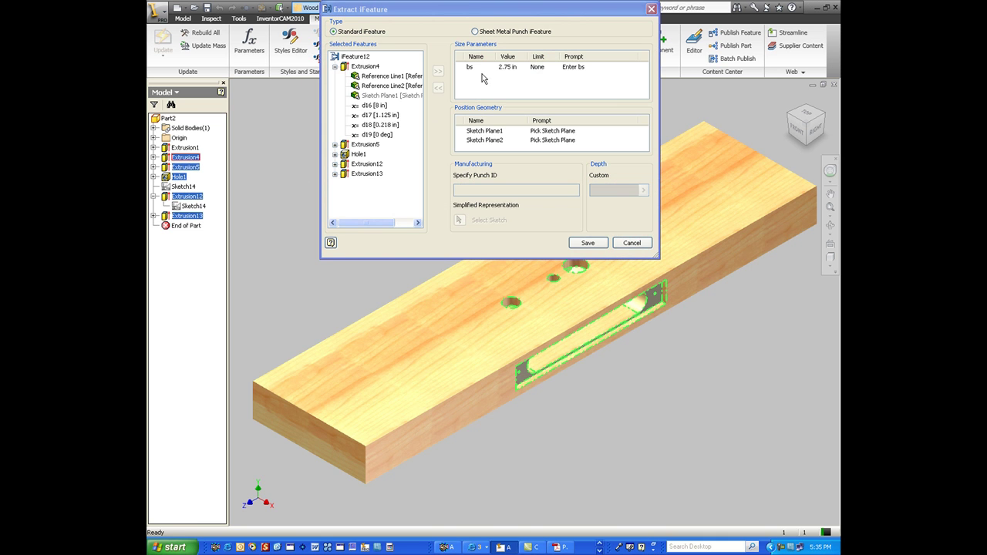
Save it as 'Mortise lock with variable back set' in Wood ifeatures, accepting the warning.
left_click(587, 243)
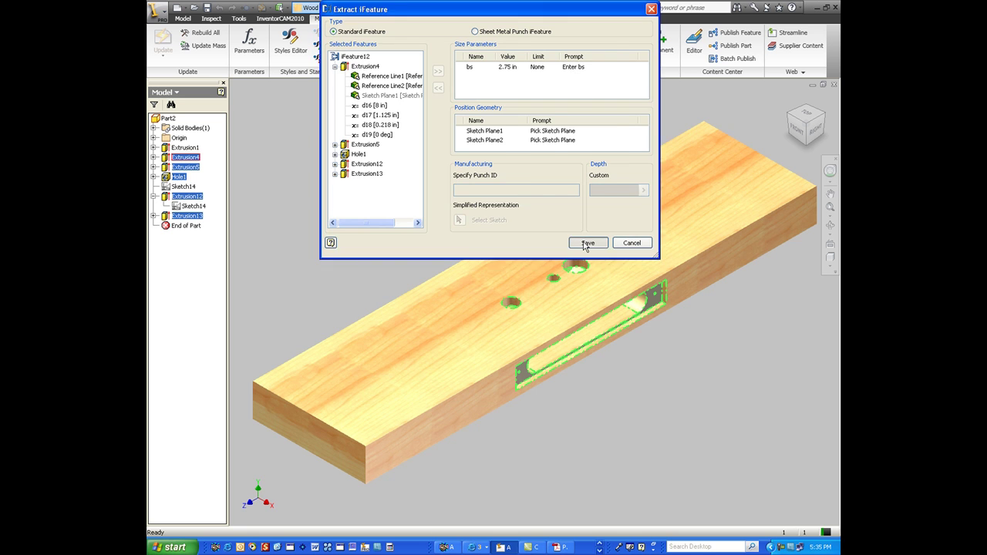
left_click(646, 152)
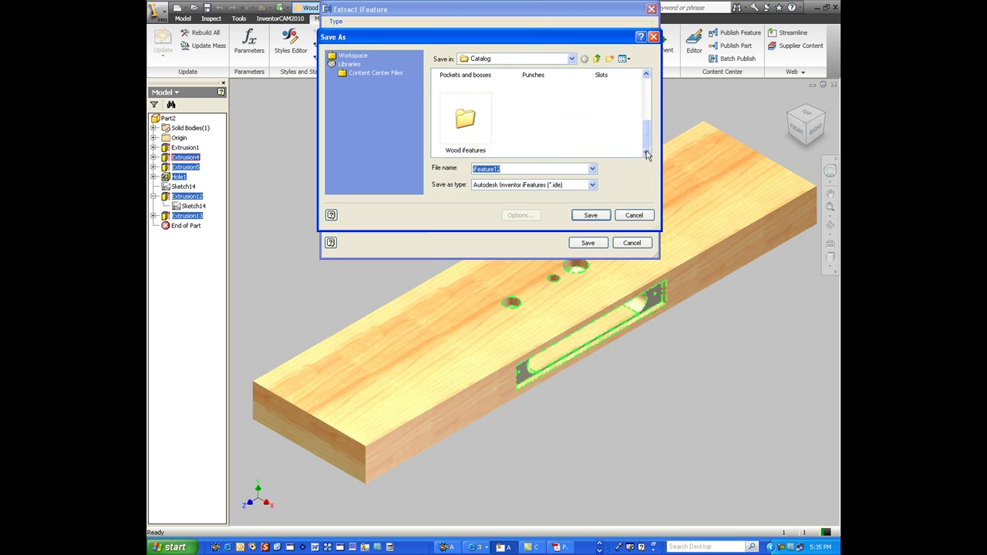
double_click(478, 122)
double_click(505, 169)
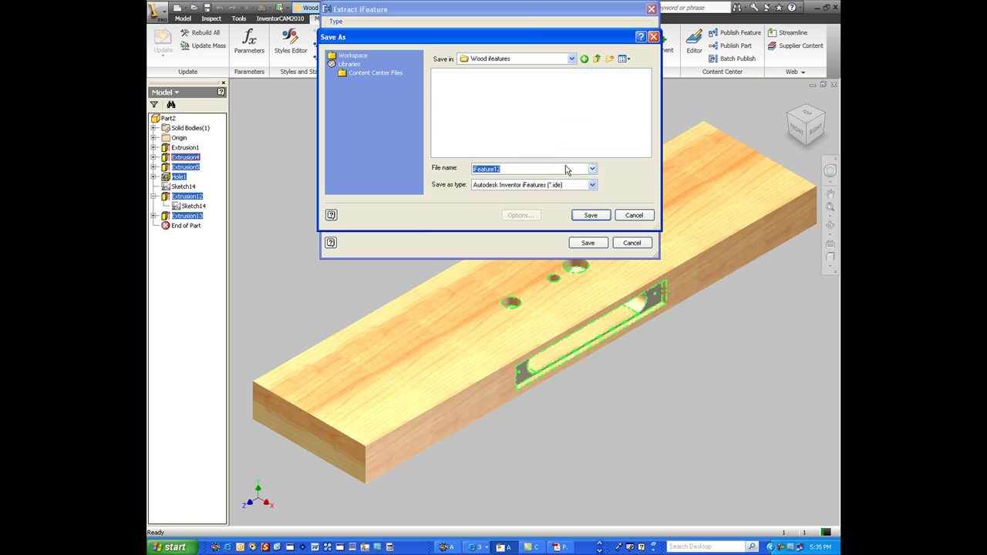
type("M")
left_click(591, 215)
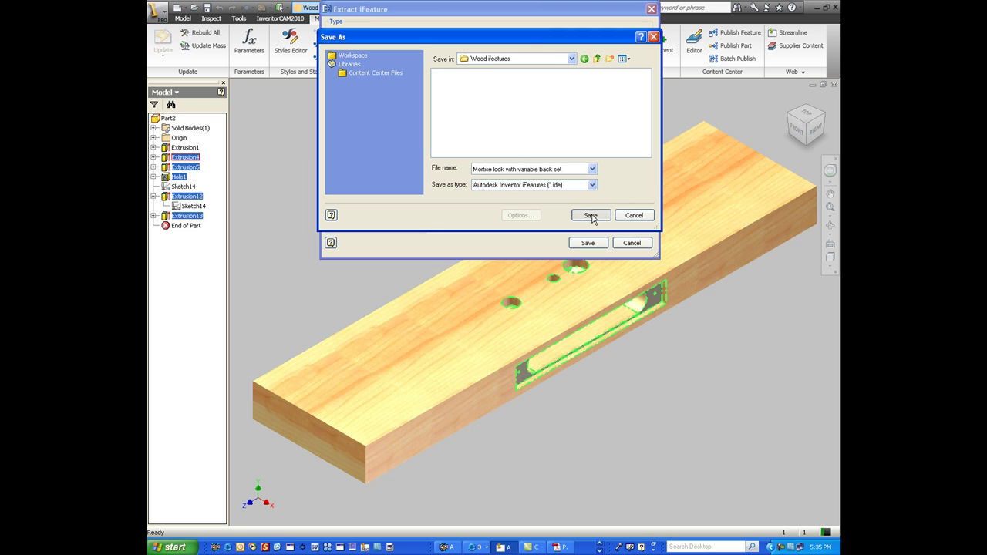
left_click(441, 158)
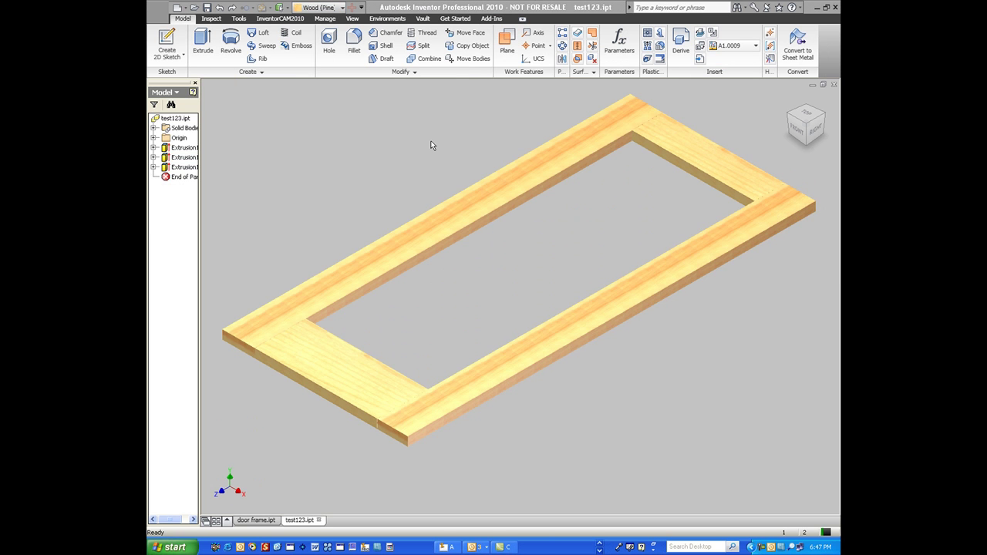
Start a new sketch on the door frame beam's top face.
left_click(166, 40)
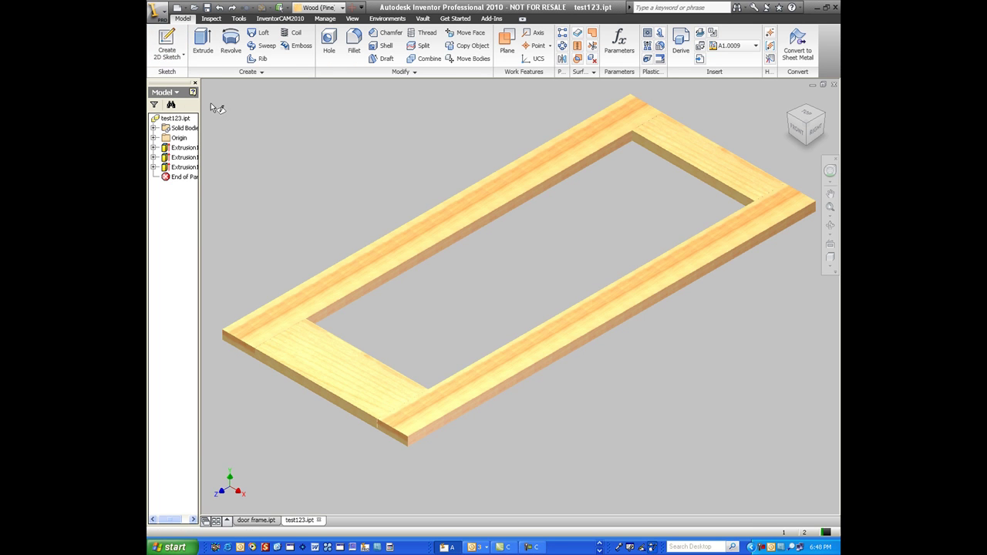
scroll(523, 377, "down", 3)
left_click(522, 370)
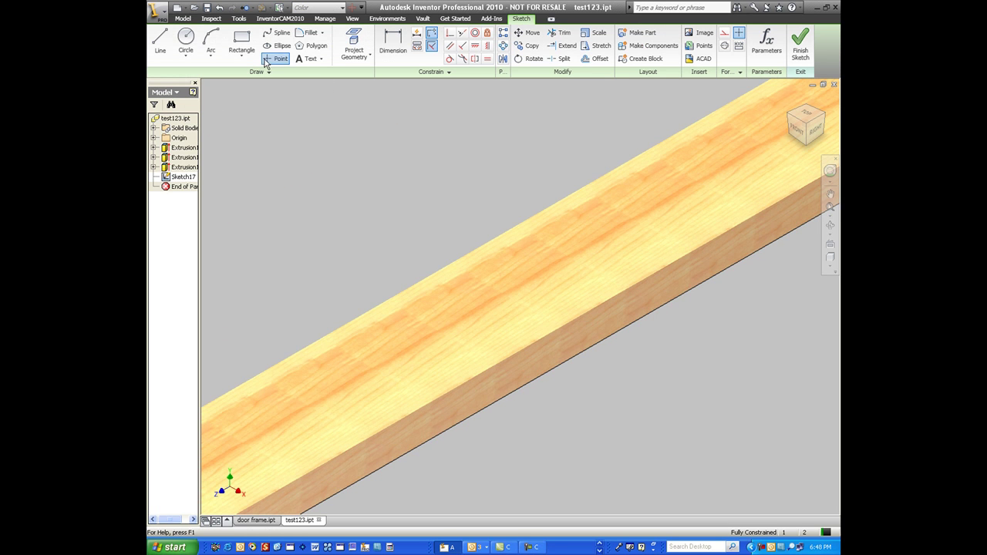
scroll(662, 330, "up", 3)
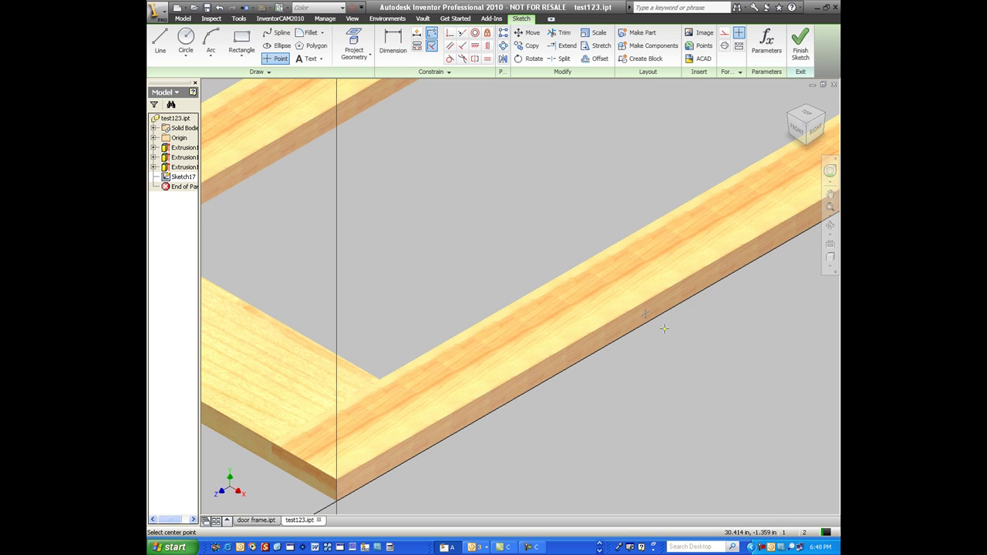
Constrain the point horizontal to the frame corner and dimension it 36 away.
key("h")
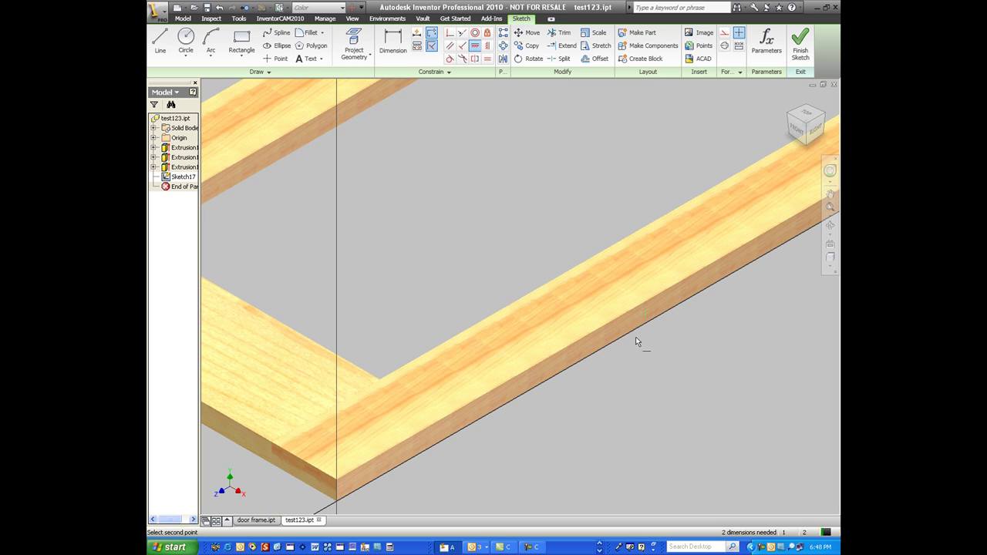
left_click(336, 490)
key("d")
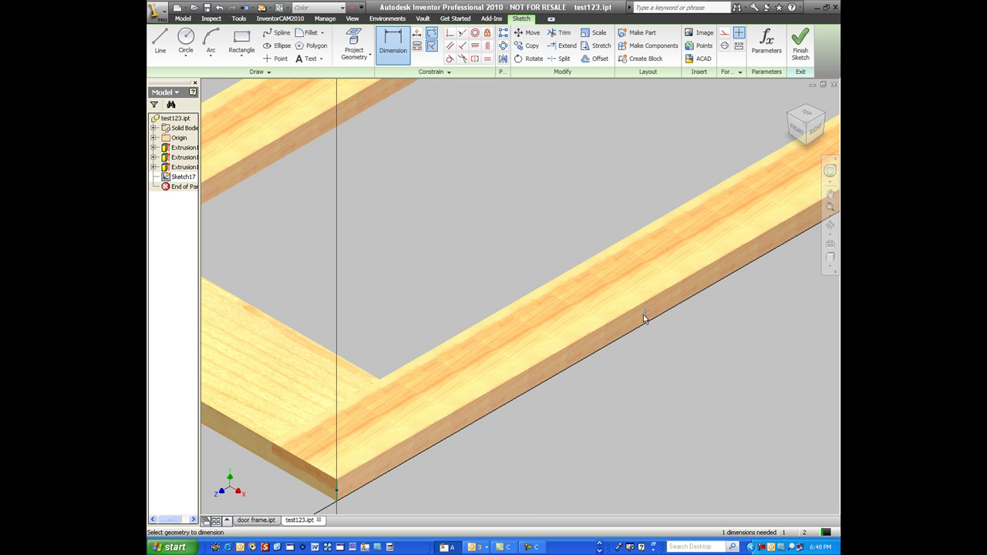
left_click(645, 312)
left_click(337, 490)
left_click(444, 473)
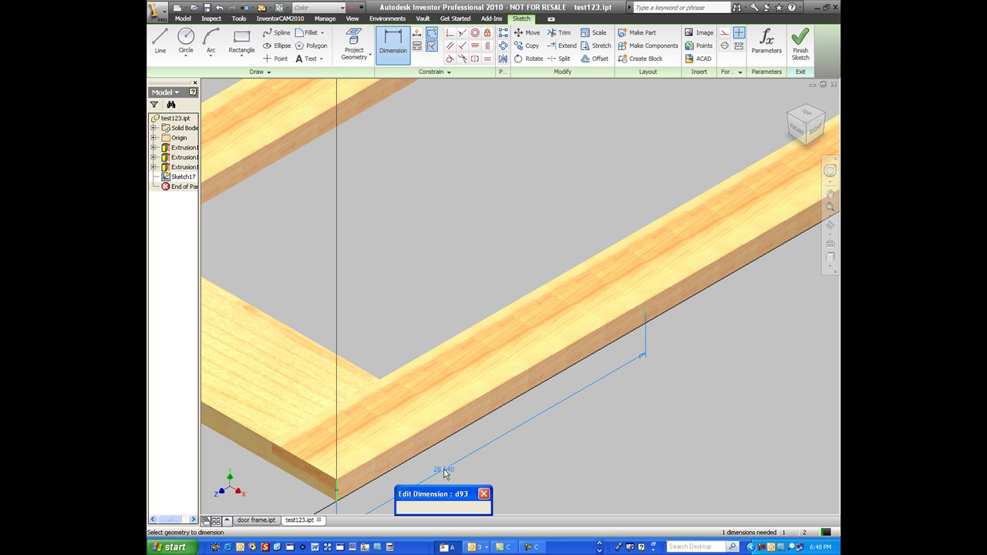
type("3")
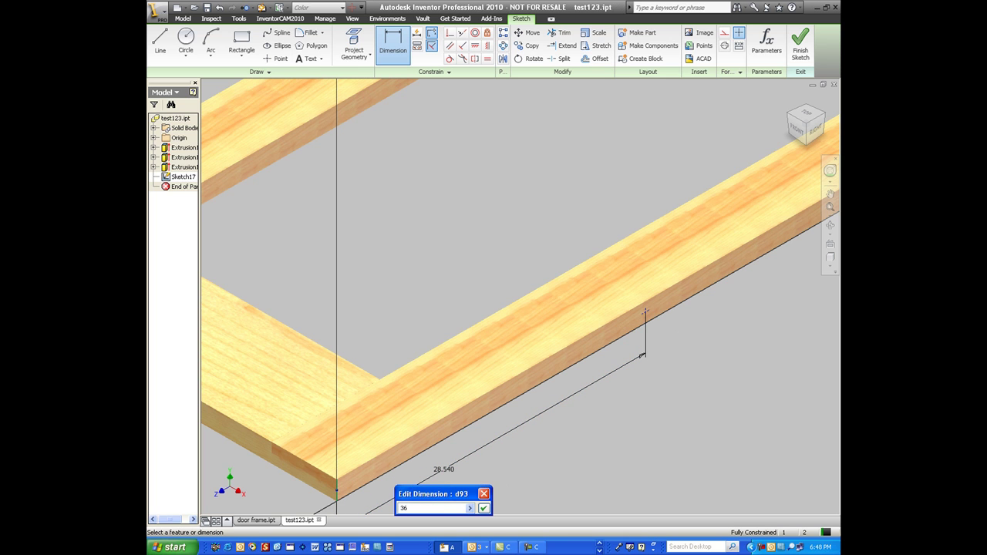
type("6")
key("Return")
End dimensioning and finish the 2D sketch.
scroll(638, 391, "up", 4)
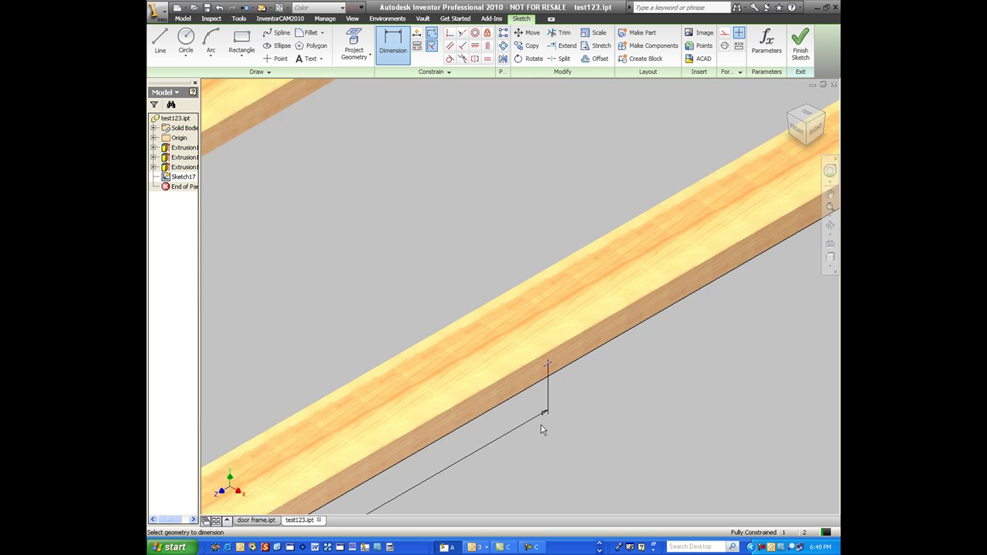
scroll(543, 430, "up", 3)
right_click(720, 313)
left_click(738, 323)
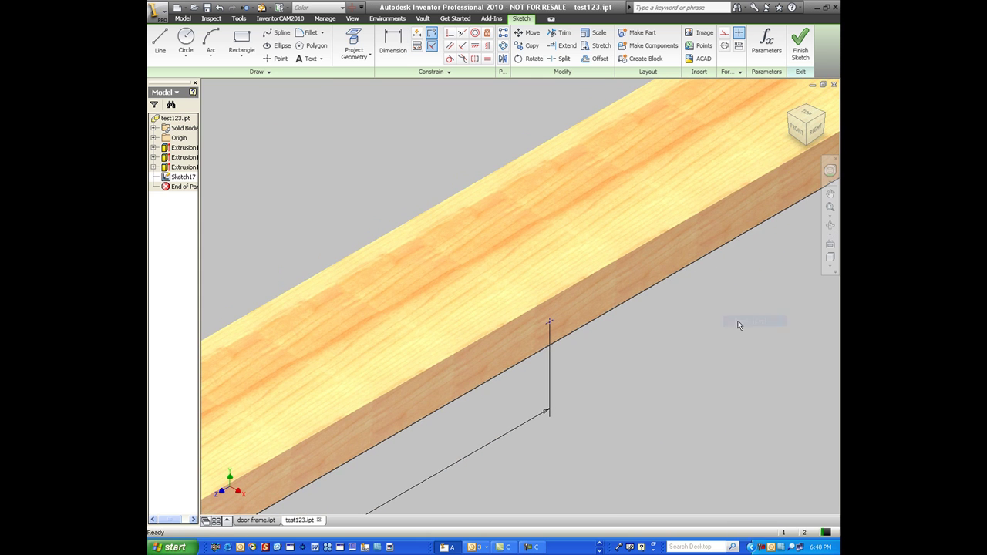
right_click(738, 324)
left_click(752, 32)
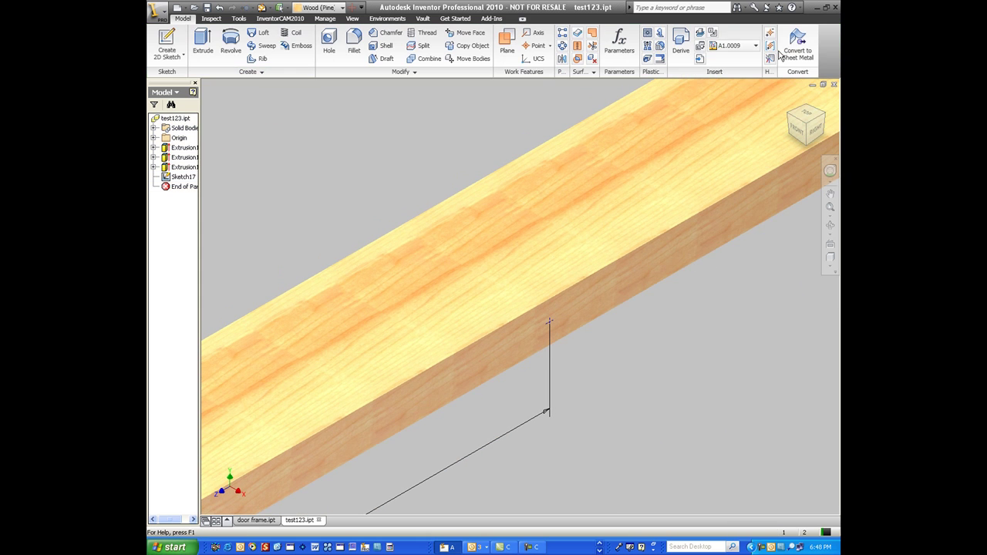
Insert the 'Mortise lock with variable back set' iFeature on the stile face, set to edit its sketch.
left_click(714, 33)
left_click(470, 130)
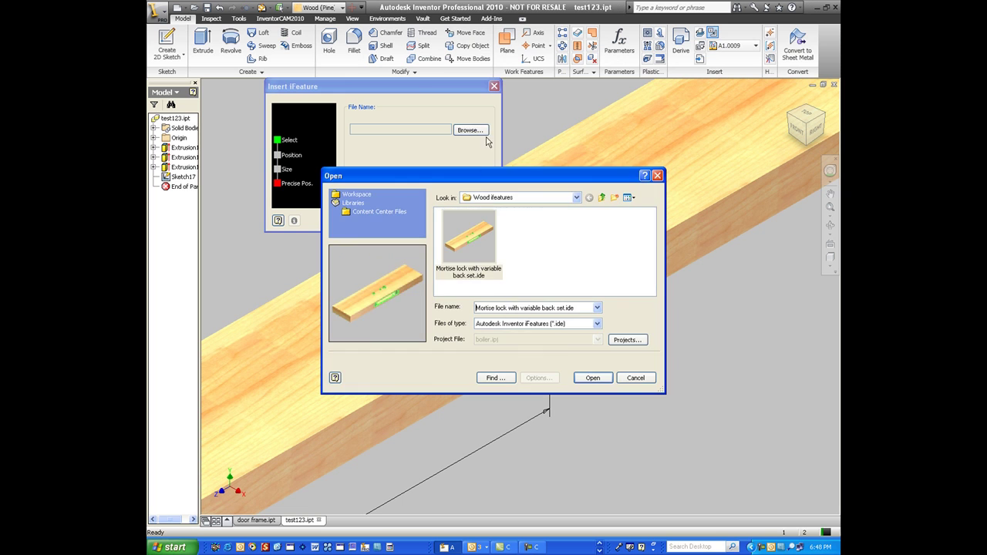
left_click(590, 376)
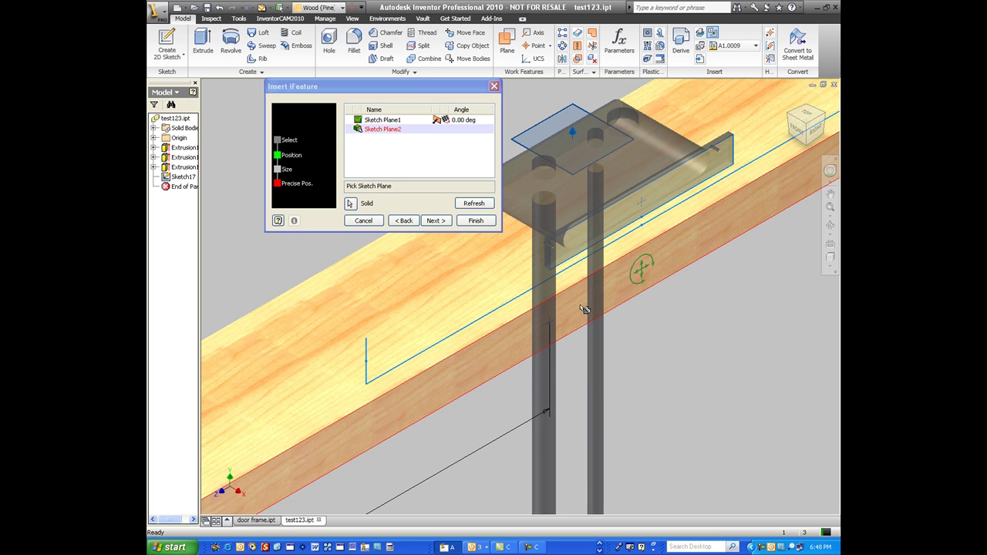
left_click(517, 275)
mouse_move(639, 271)
left_mouse_down()
mouse_move(643, 331)
mouse_move(697, 286)
mouse_move(666, 315)
mouse_move(670, 326)
left_mouse_up()
left_click(435, 221)
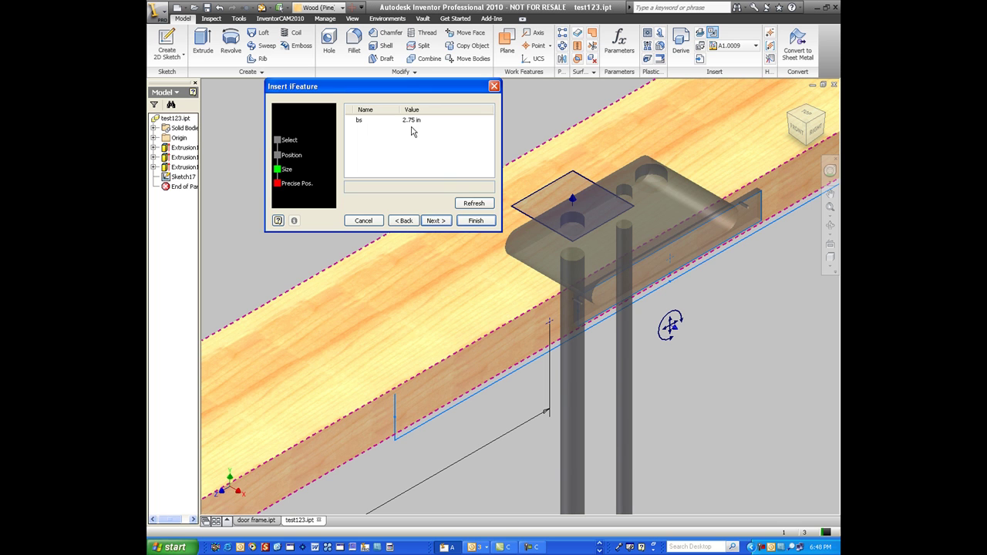
left_click(436, 221)
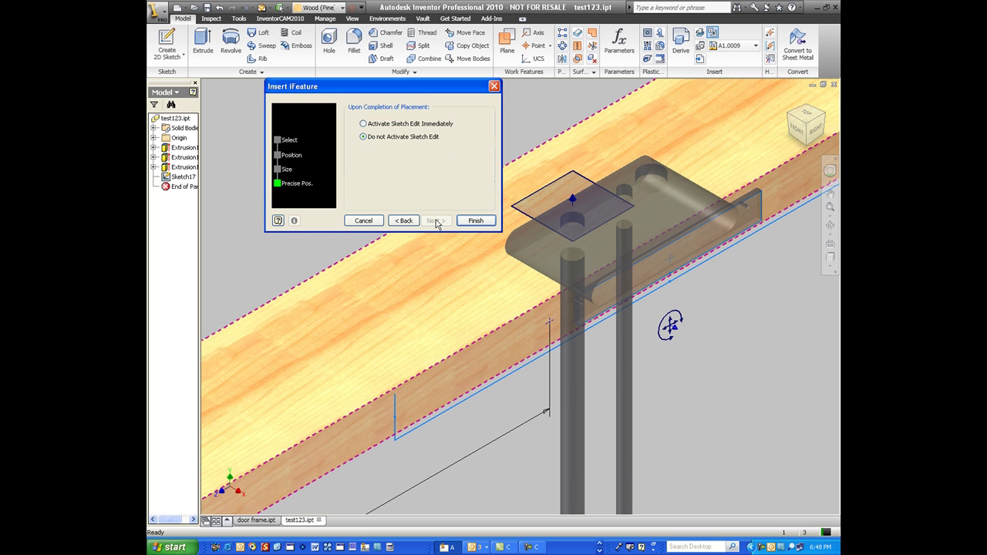
left_click(380, 123)
left_click(470, 221)
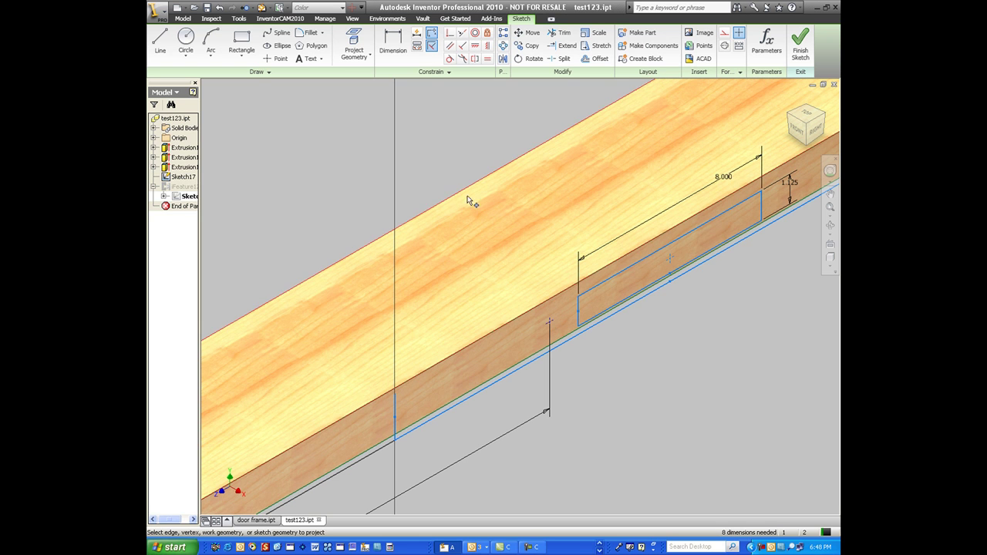
Make the lock outline coincident with the sketch point and finish the sketch.
left_click(450, 32)
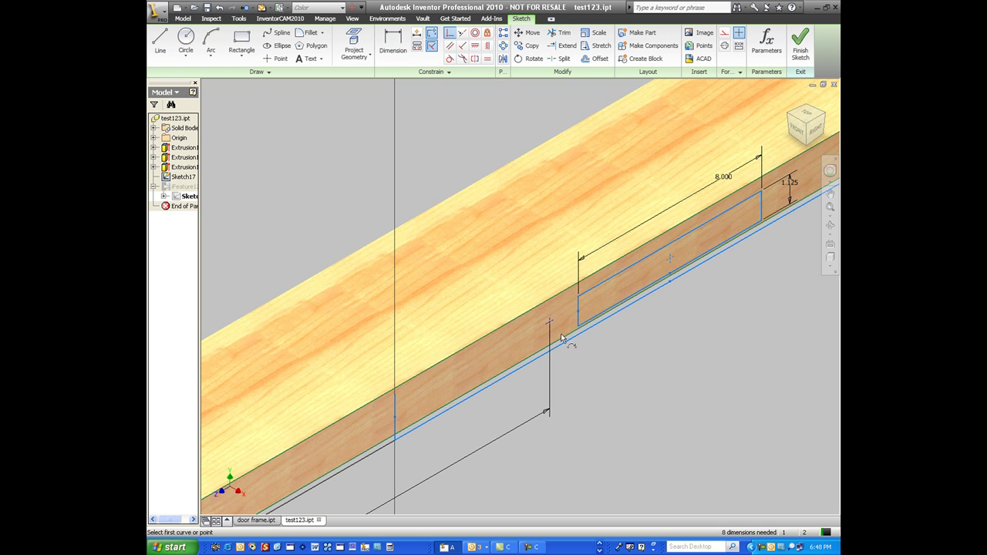
left_click(671, 263)
right_click(661, 190)
left_click(674, 197)
right_click(674, 195)
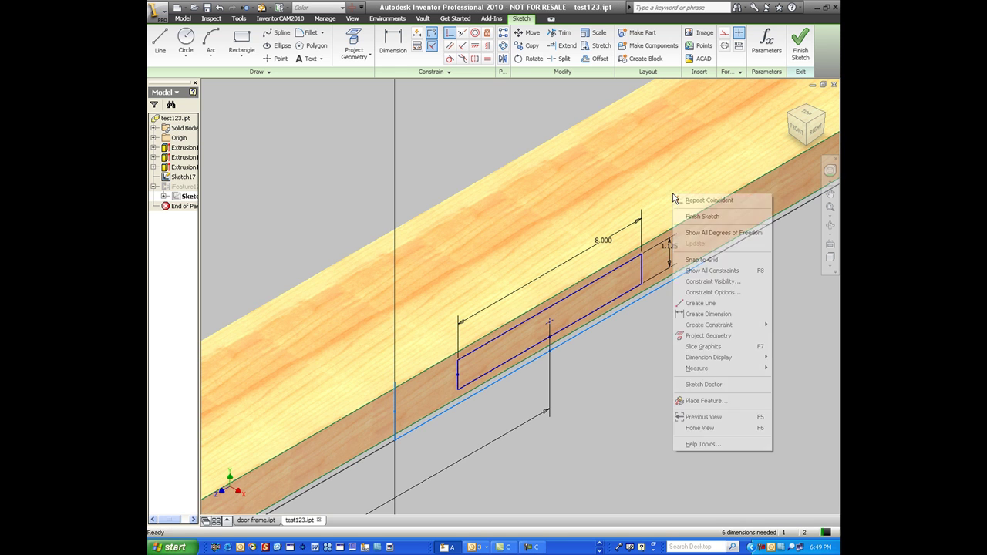
left_click(693, 216)
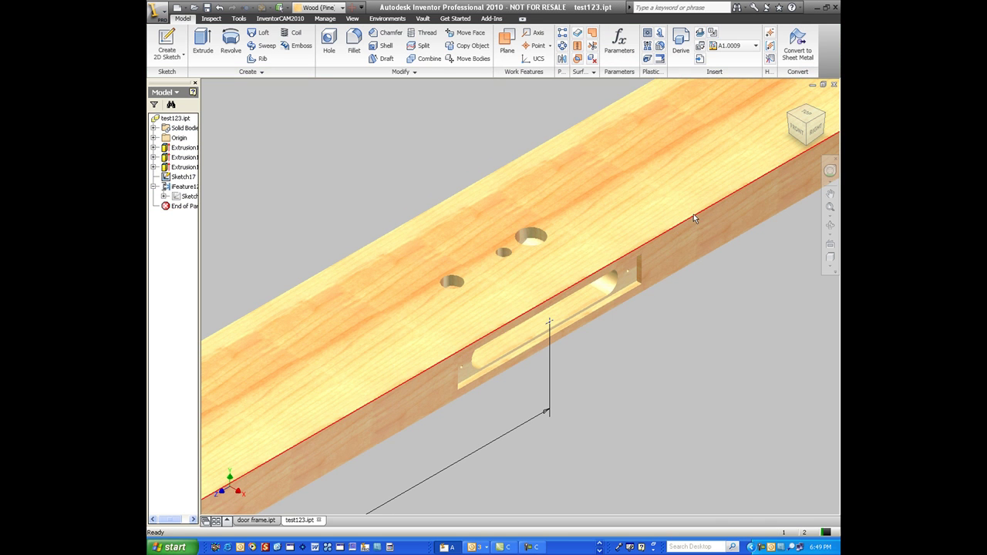
Edit the iFeature, change the bs value to 1, and apply it.
right_click(185, 187)
left_click(218, 237)
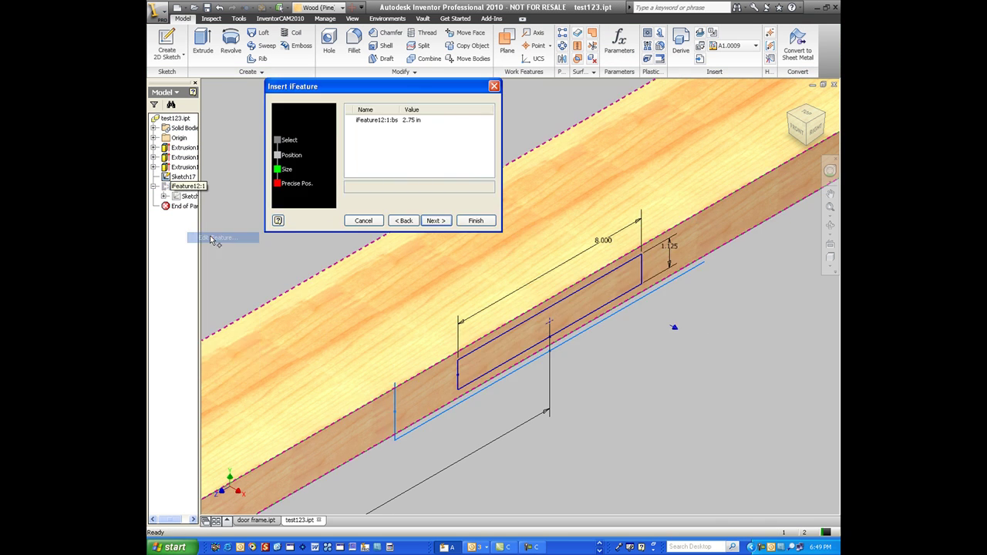
left_click(411, 120)
type("1")
left_click(435, 220)
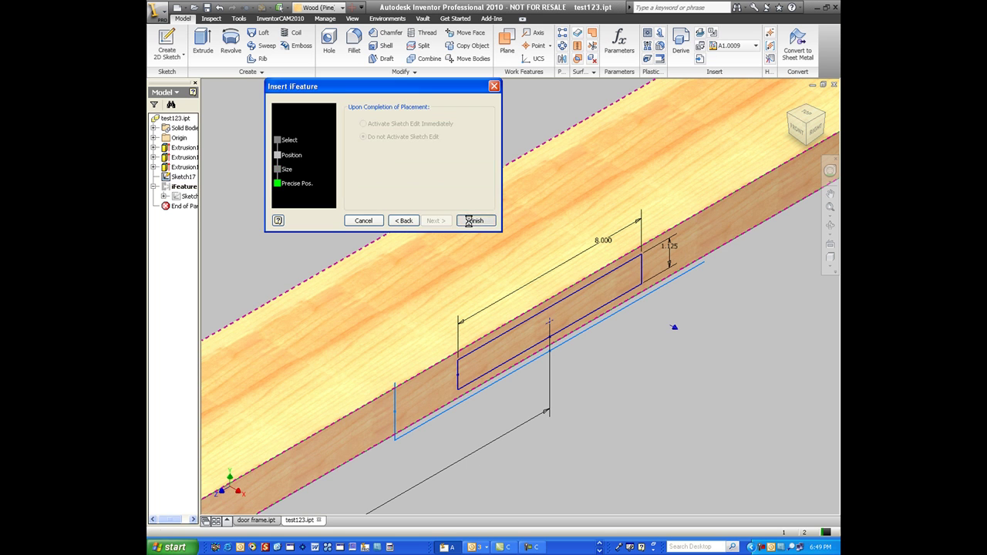
left_click(473, 221)
Reopen the iFeature and enter 2 3/8 as the bs backset value.
right_click(185, 187)
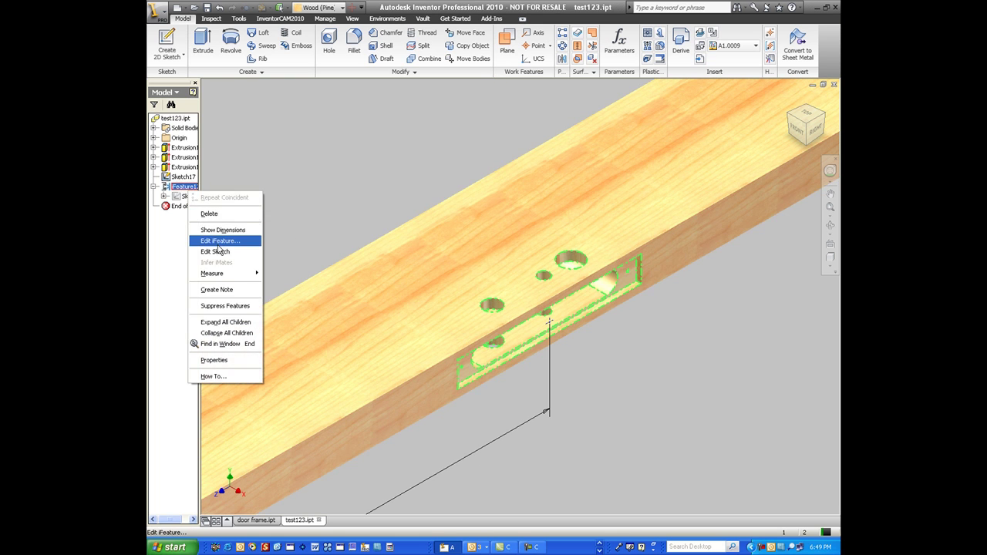
left_click(221, 243)
left_click(415, 122)
type("2")
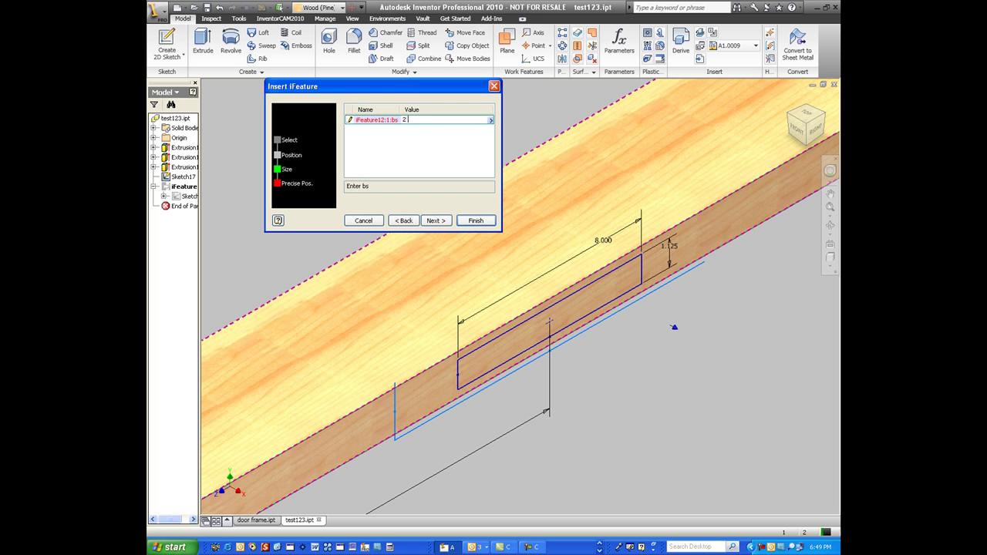
type(" 3/8")
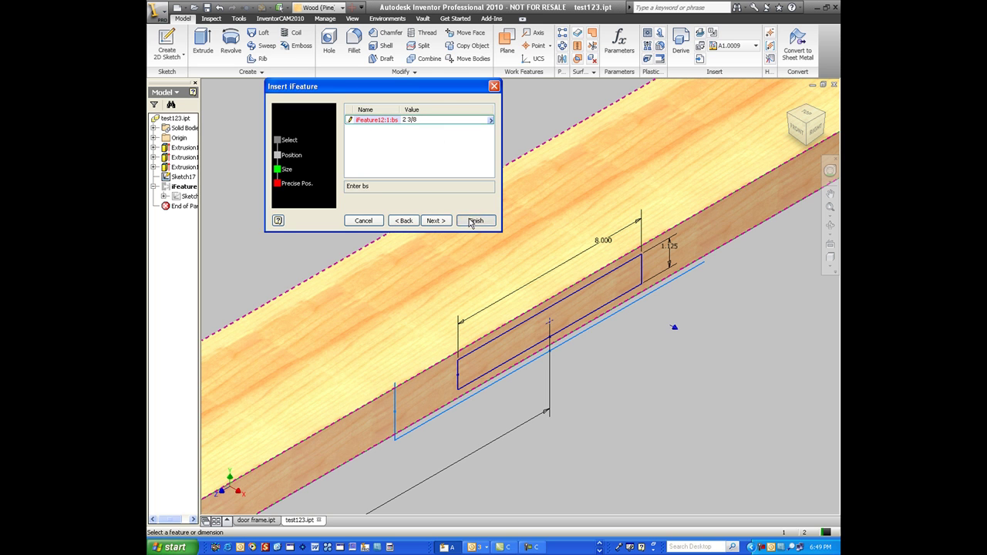
Apply the 2 3/8 backset and change the lock position from 36 to 42.
left_click(476, 221)
middle_click_drag(568, 300, 661, 229)
scroll(661, 230, "down", 2)
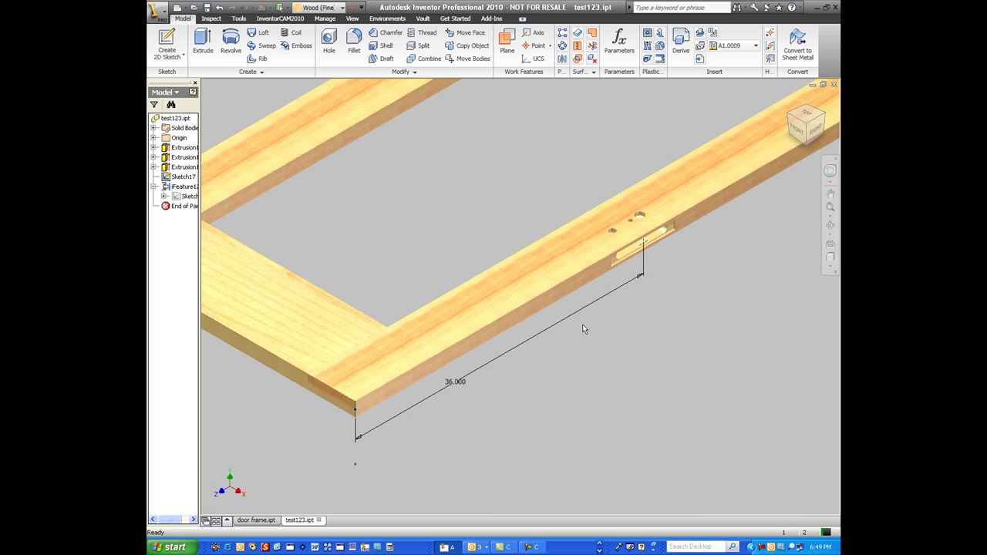
double_click(454, 381)
type("4")
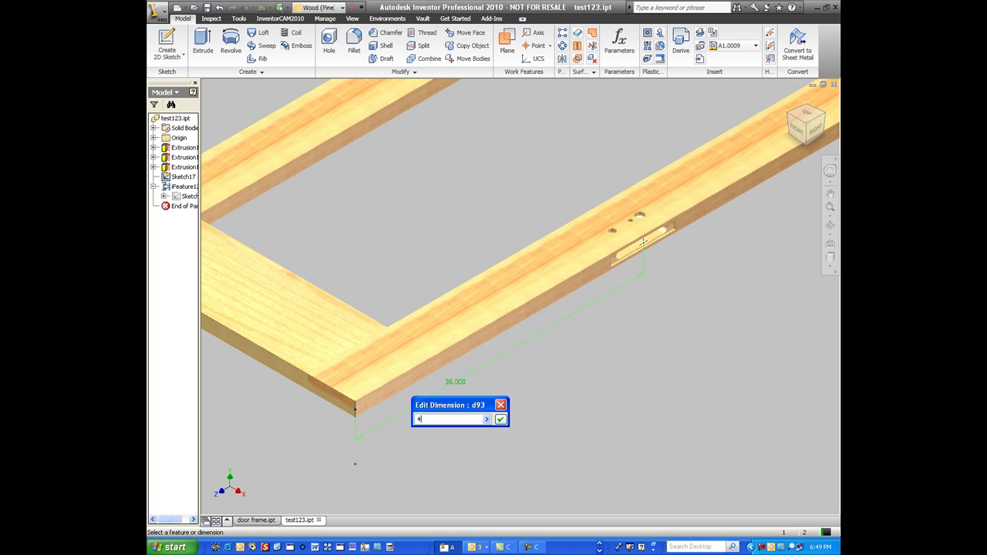
type("2")
left_click(500, 418)
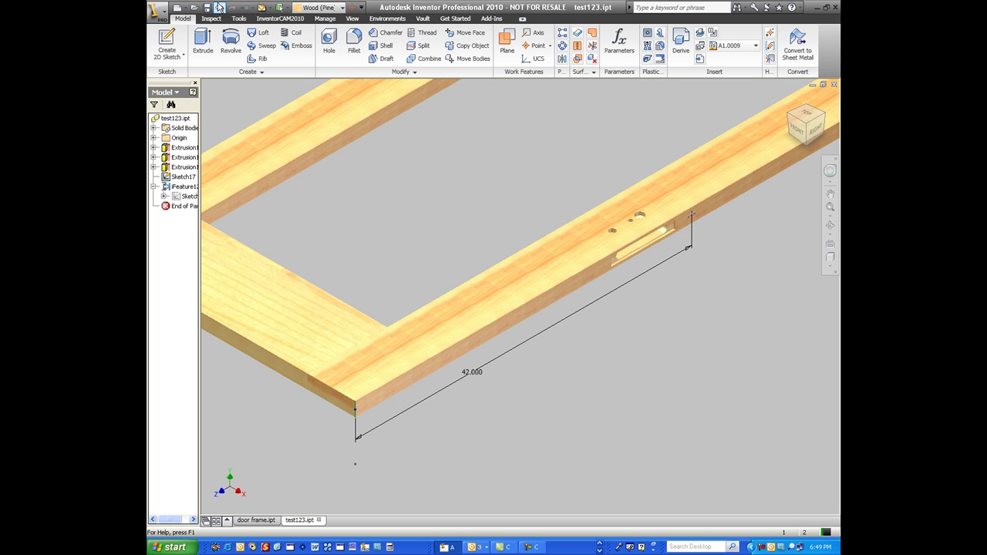
Turn the view with the ViewCube to face the stile's edge.
left_click(807, 117)
left_click(823, 98)
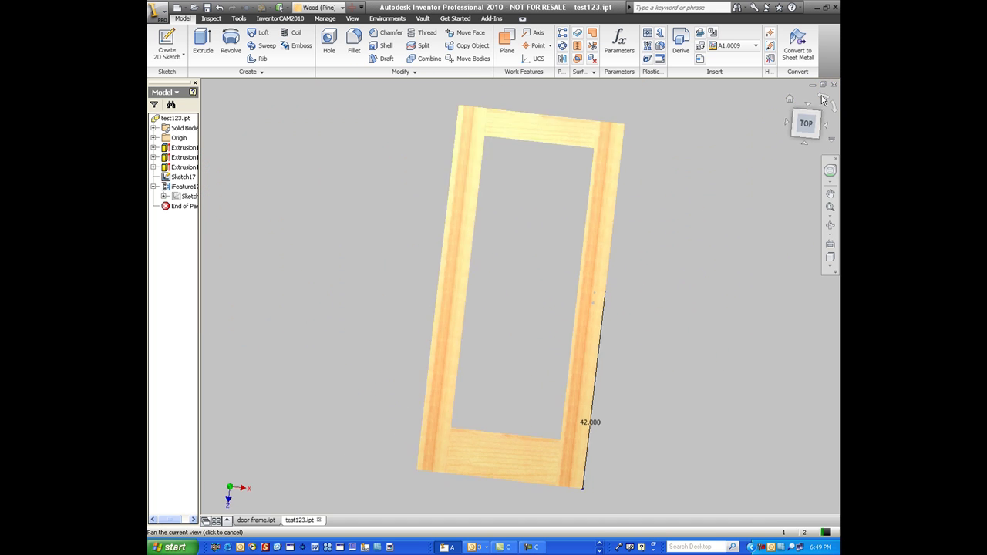
left_click(825, 125)
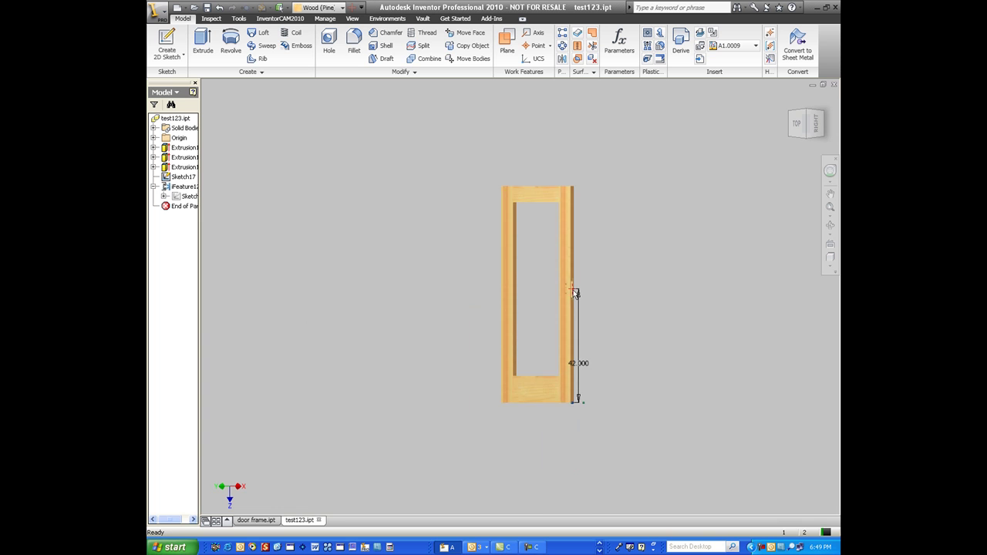
scroll(573, 289, "up", 5)
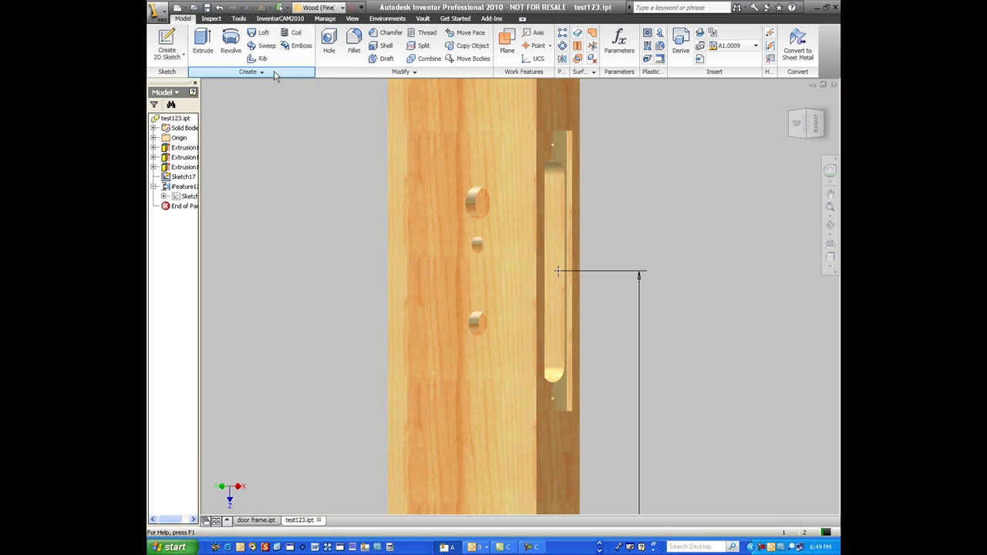